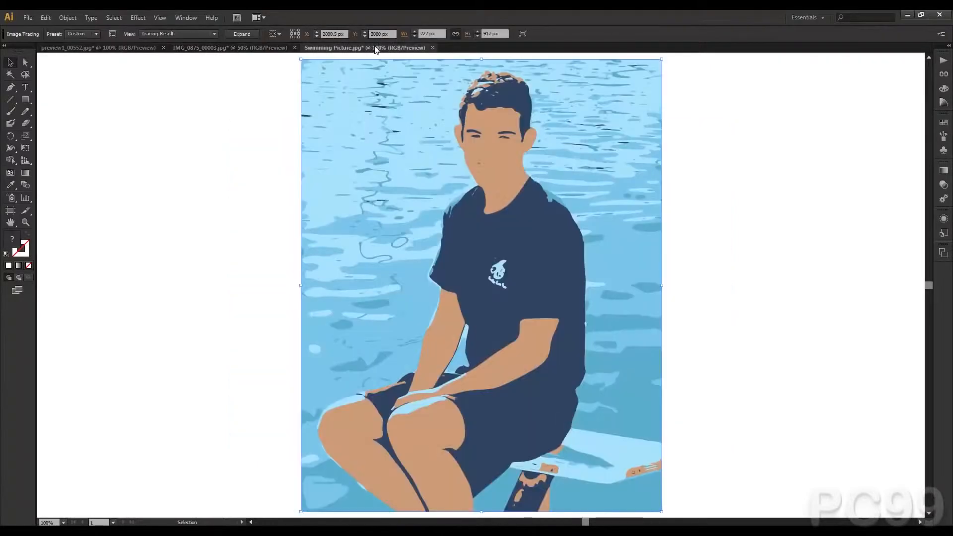
Compare the traced preview1_00552.jpg artwork with the original preview1_00538.jpg photo in Windows Photo Viewer
{"action": "left_click", "coordinate": [130, 48]}
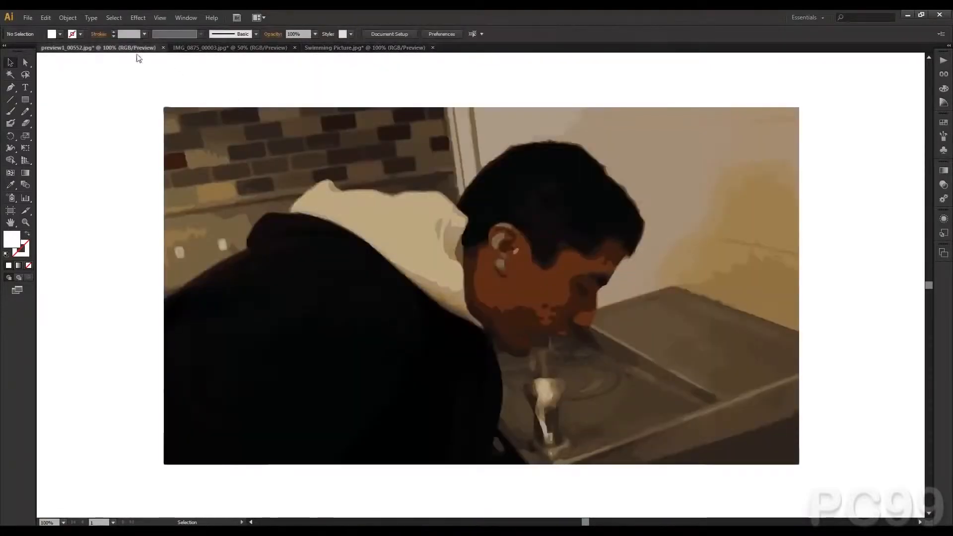
{"action": "mouse_move", "coordinate": [699, 514]}
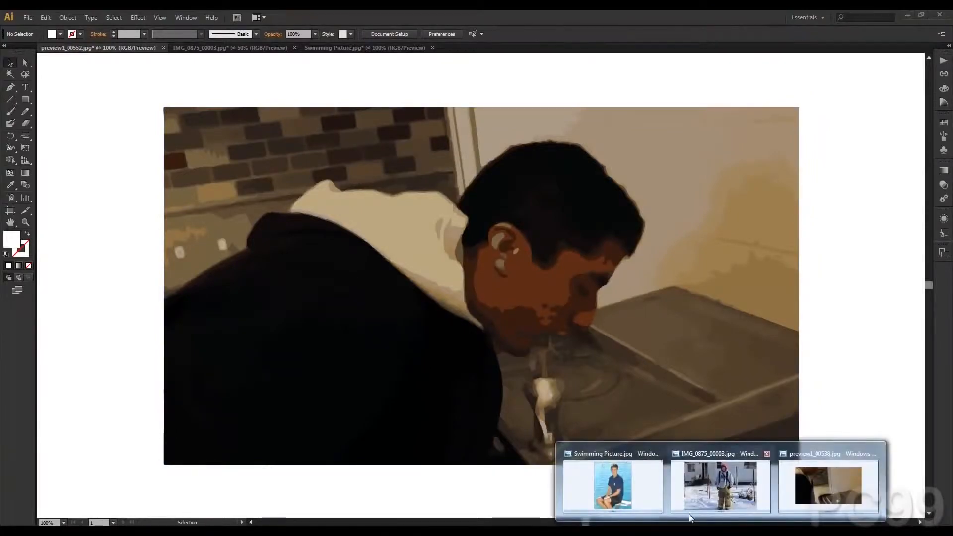
{"action": "left_click", "coordinate": [814, 482]}
{"action": "left_click_drag", "start_coordinate": [481, 22], "coordinate": [950, 188]}
{"action": "left_click_drag", "start_coordinate": [592, 25], "coordinate": [623, 15]}
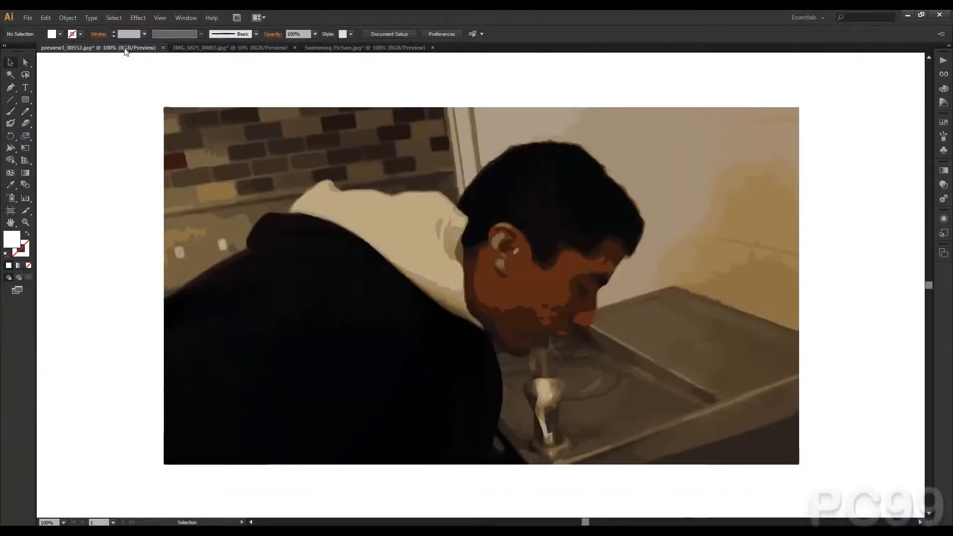
Compare the traced IMG_0875_00003.jpg artwork with its original photo in Windows Photo Viewer
{"action": "left_click", "coordinate": [192, 47]}
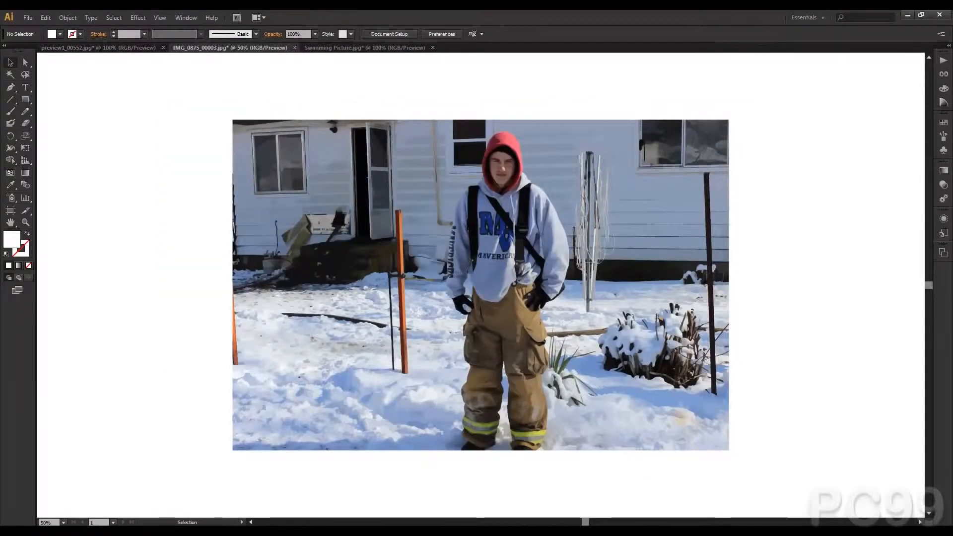
{"action": "mouse_move", "coordinate": [720, 522]}
{"action": "left_click", "coordinate": [744, 504]}
{"action": "left_click_drag", "start_coordinate": [491, 14], "coordinate": [680, 36]}
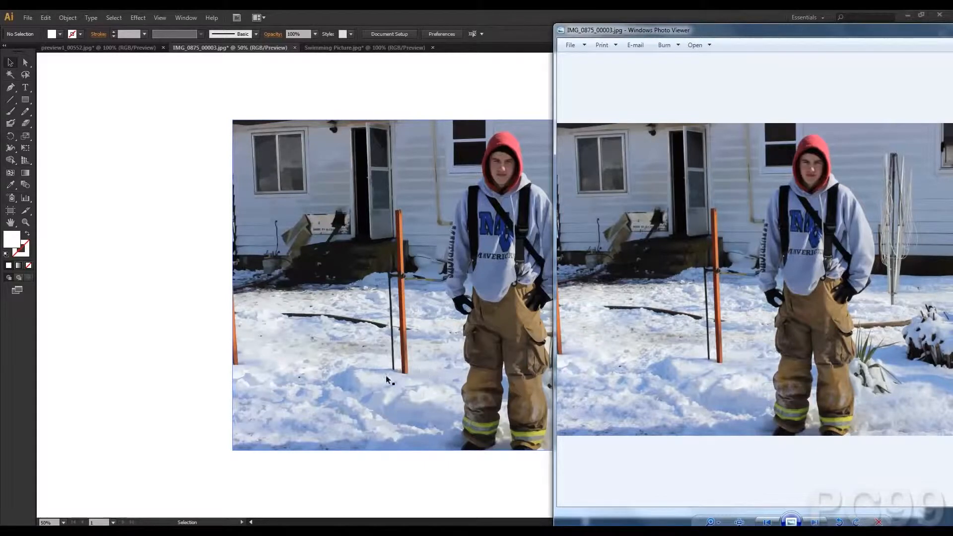
{"action": "left_click", "coordinate": [386, 272]}
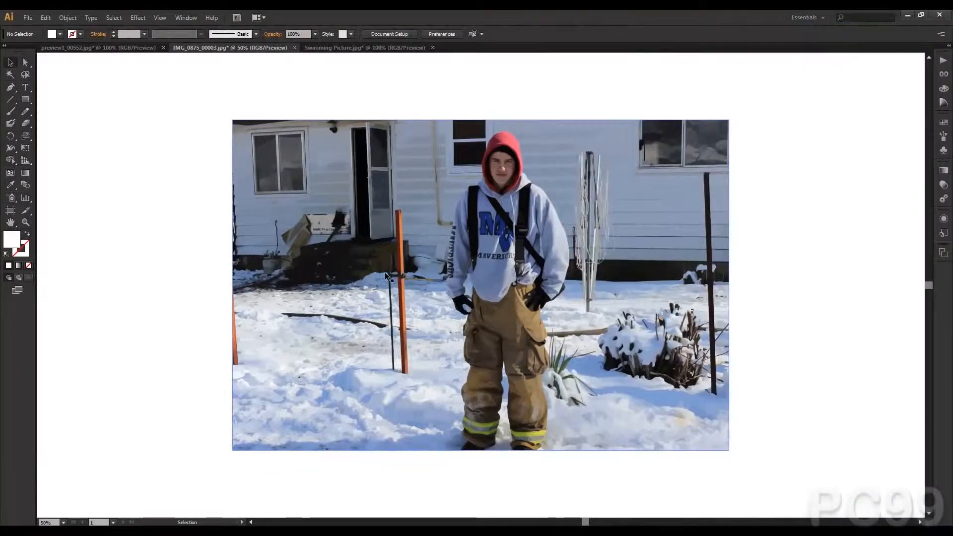
Examine the traced detail of the IMG_0875_00003.jpg artwork at 100% zoom, from the snow and plants to the hooded figure
{"action": "key", "text": "ctrl+1"}
{"action": "key", "text": "space"}
{"action": "left_click_drag", "start_coordinate": [494, 145], "coordinate": [451, 126]}
{"action": "left_click_drag", "start_coordinate": [581, 343], "coordinate": [329, 237]}
{"action": "left_click_drag", "start_coordinate": [240, 55], "coordinate": [305, 78]}
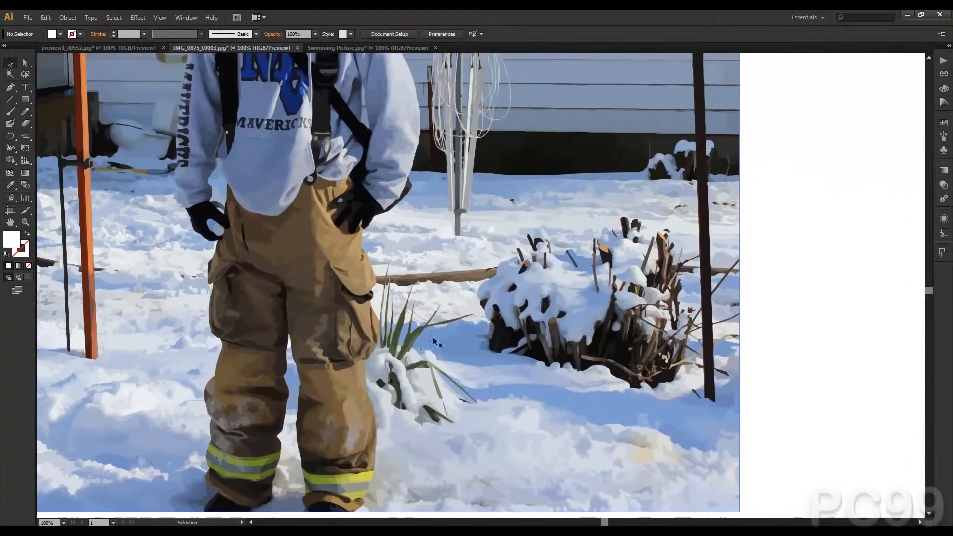
{"action": "left_click_drag", "start_coordinate": [434, 136], "coordinate": [684, 362]}
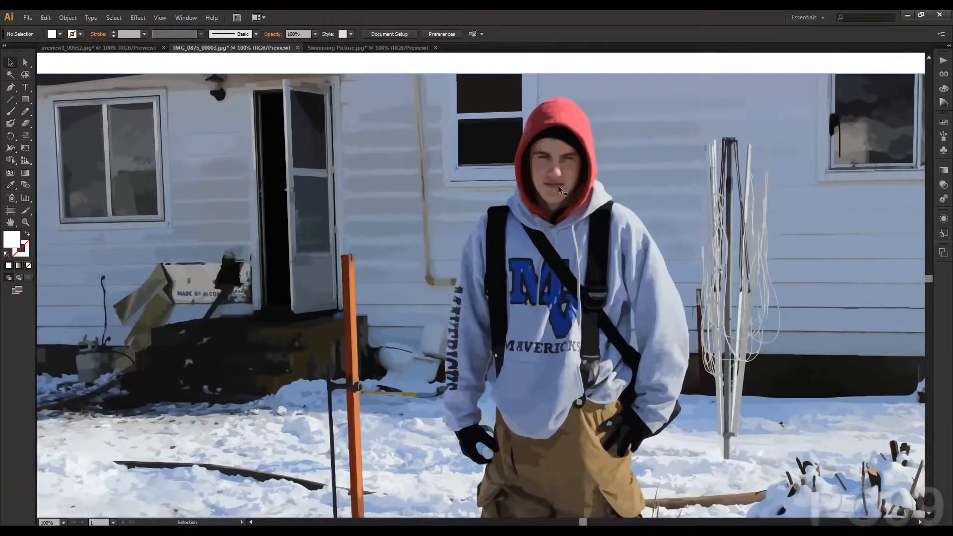
{"action": "left_click_drag", "start_coordinate": [541, 268], "coordinate": [428, 415]}
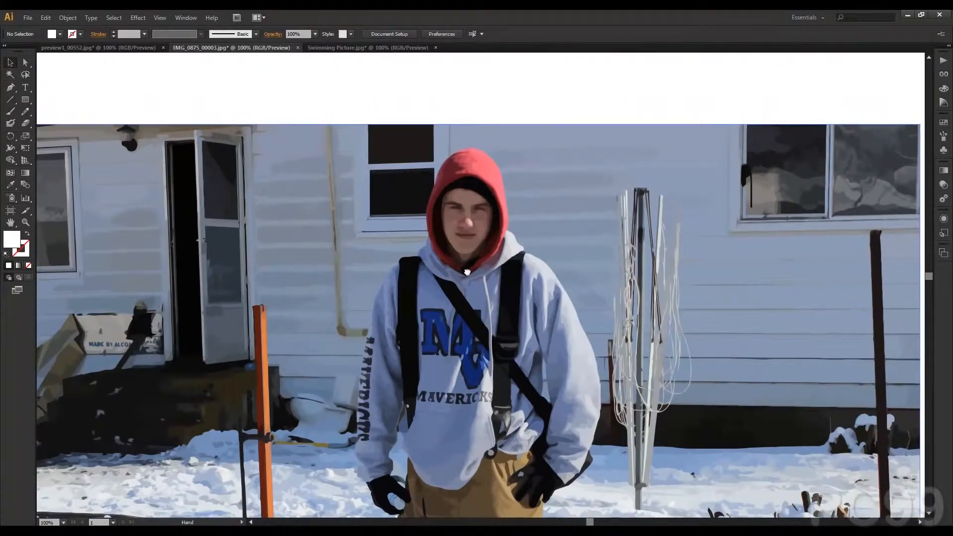
{"action": "left_click_drag", "start_coordinate": [467, 272], "coordinate": [443, 256]}
Compare the enlarged IMG_0875_00003.jpg tracing with its original photo and close the photo viewer
{"action": "left_click", "coordinate": [721, 531]}
{"action": "left_click", "coordinate": [774, 483]}
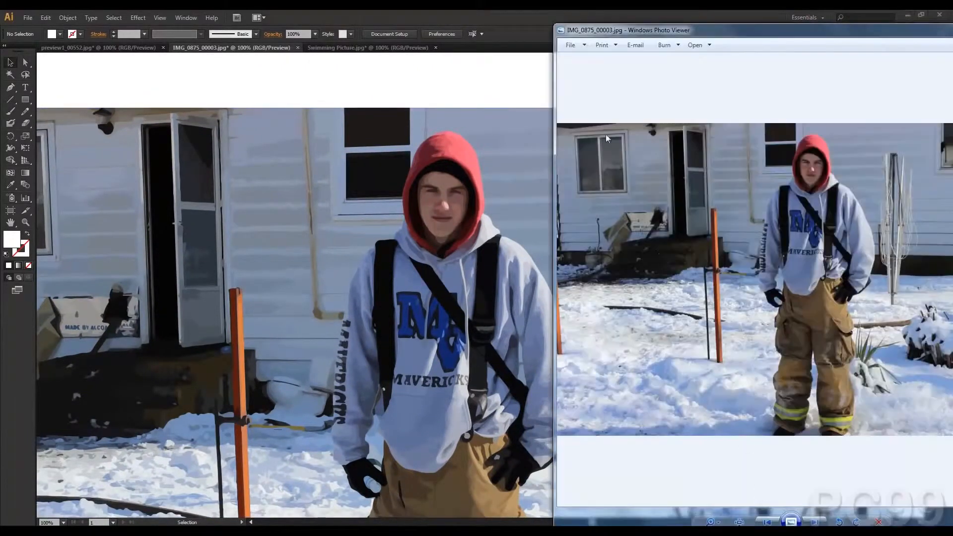
{"action": "left_click_drag", "start_coordinate": [882, 36], "coordinate": [784, 55]}
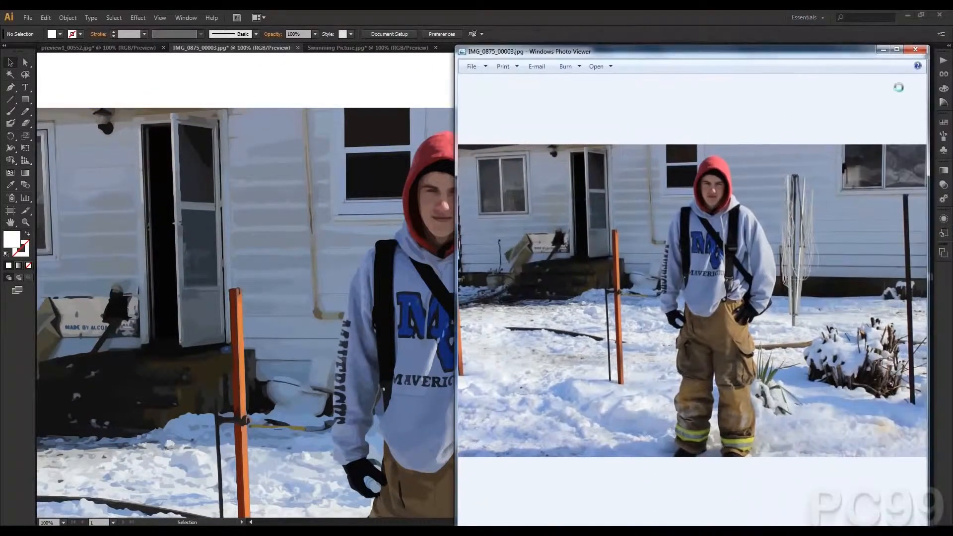
{"action": "left_click", "coordinate": [915, 48]}
Compare the simplified Swimming Picture.jpg tracing with its original photo and close the photo viewer
{"action": "left_click", "coordinate": [398, 47]}
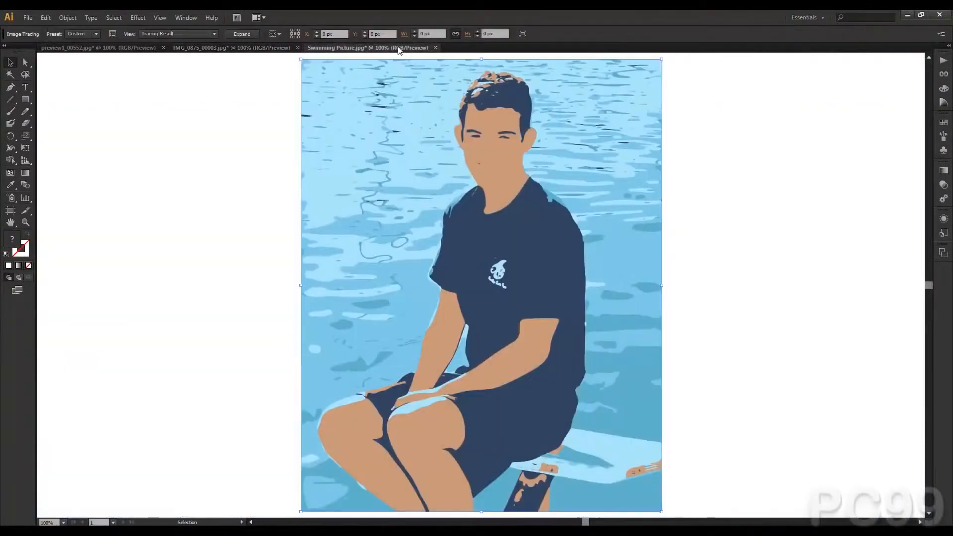
{"action": "left_click", "coordinate": [721, 531]}
{"action": "left_click_drag", "start_coordinate": [595, 16], "coordinate": [783, 39]}
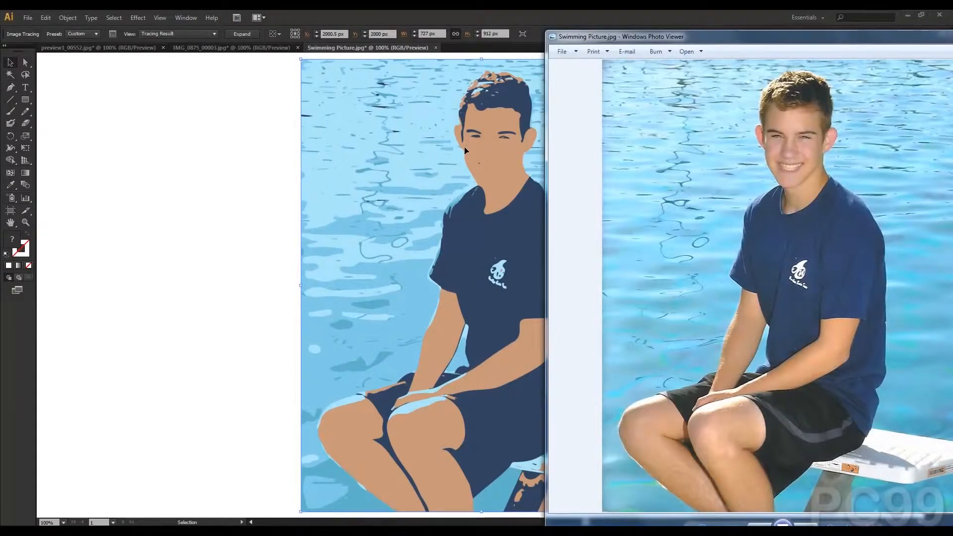
{"action": "mouse_move", "coordinate": [562, 41]}
{"action": "left_mouse_down"}
{"action": "mouse_move", "coordinate": [628, 38]}
{"action": "mouse_move", "coordinate": [589, 34]}
{"action": "mouse_move", "coordinate": [574, 22]}
{"action": "mouse_move", "coordinate": [587, 19]}
{"action": "mouse_move", "coordinate": [105, 94]}
{"action": "mouse_move", "coordinate": [76, 116]}
{"action": "left_mouse_up"}
{"action": "left_click", "coordinate": [530, 106]}
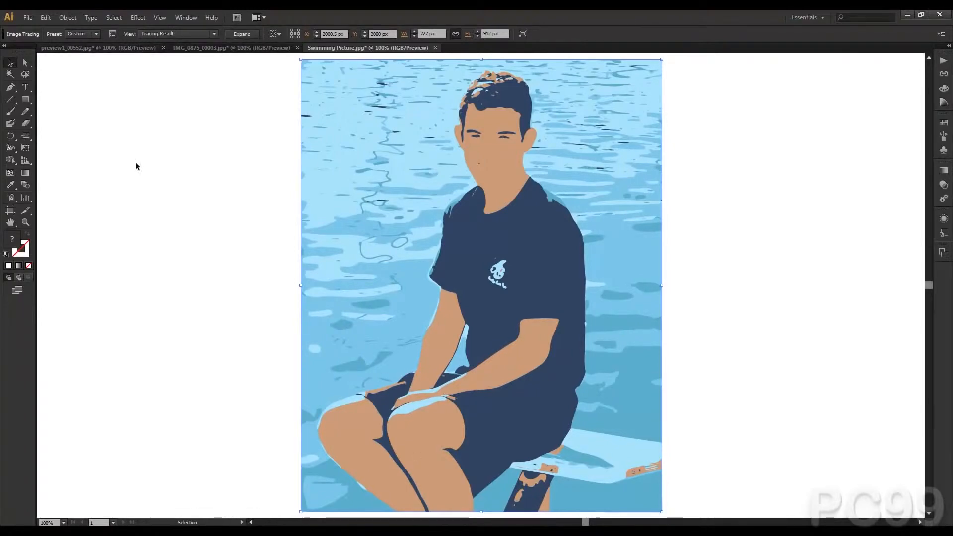
Close preview1_00552.jpg, IMG_0875_00003.jpg and Swimming Picture.jpg without saving changes
{"action": "left_click", "coordinate": [163, 48]}
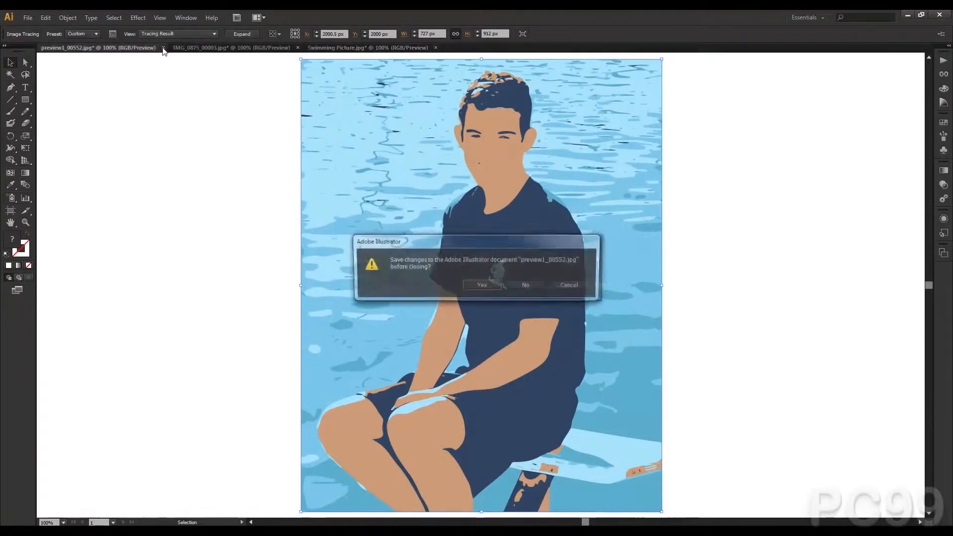
{"action": "left_click", "coordinate": [534, 284]}
{"action": "left_click", "coordinate": [165, 48]}
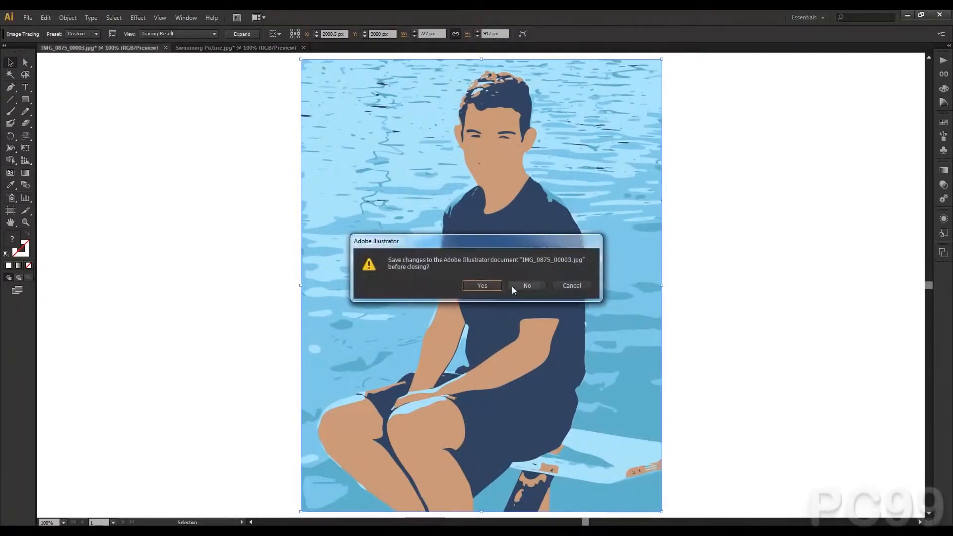
{"action": "left_click", "coordinate": [533, 284]}
{"action": "left_click", "coordinate": [168, 47]}
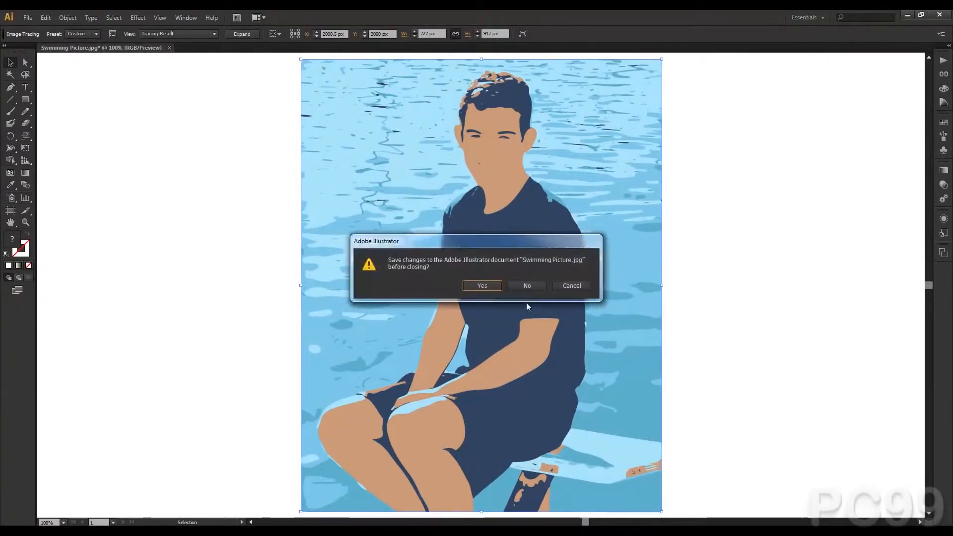
{"action": "left_click", "coordinate": [528, 284]}
Open the frame preview1_00555.jpg from the ai batch video folder in Illustrator
{"action": "left_click", "coordinate": [69, 534]}
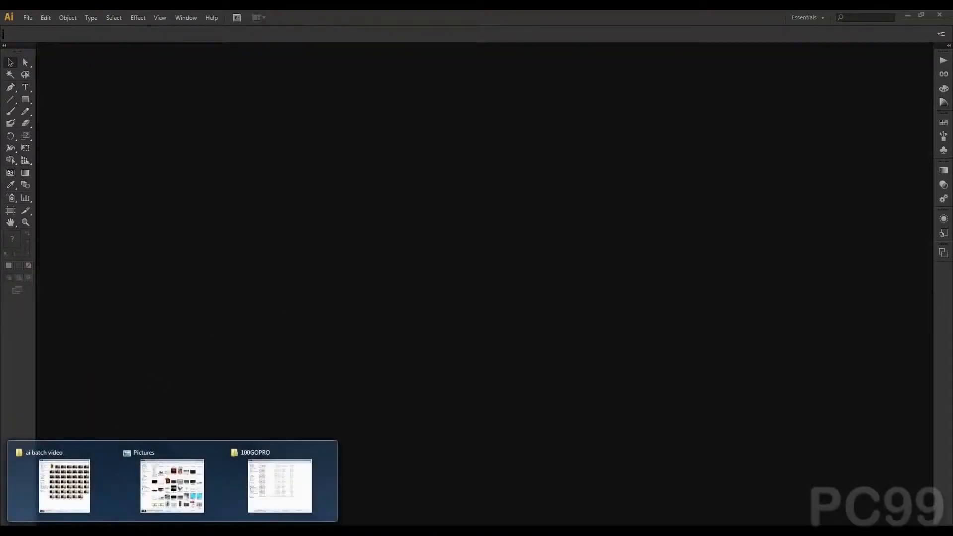
{"action": "left_click", "coordinate": [202, 451]}
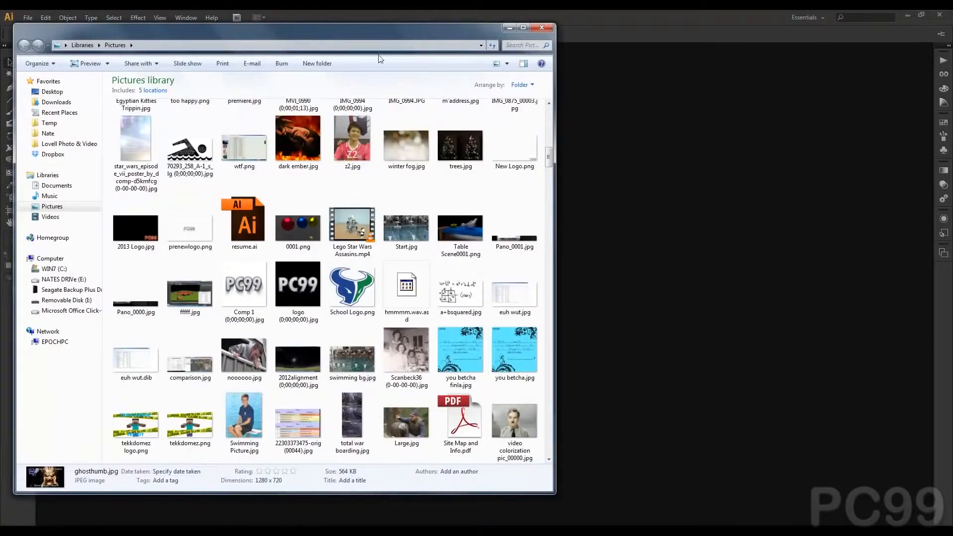
{"action": "left_click_drag", "start_coordinate": [423, 27], "coordinate": [718, 59]}
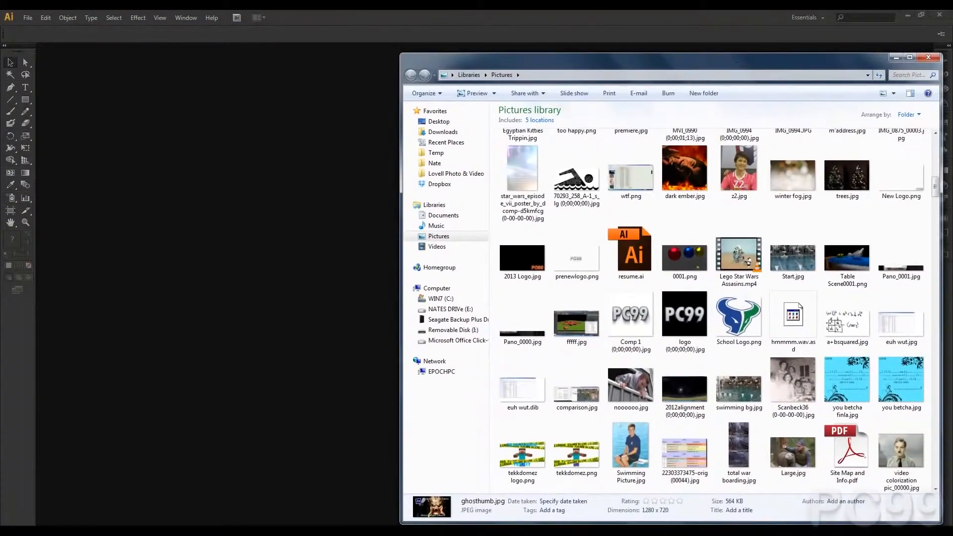
{"action": "left_click", "coordinate": [66, 483]}
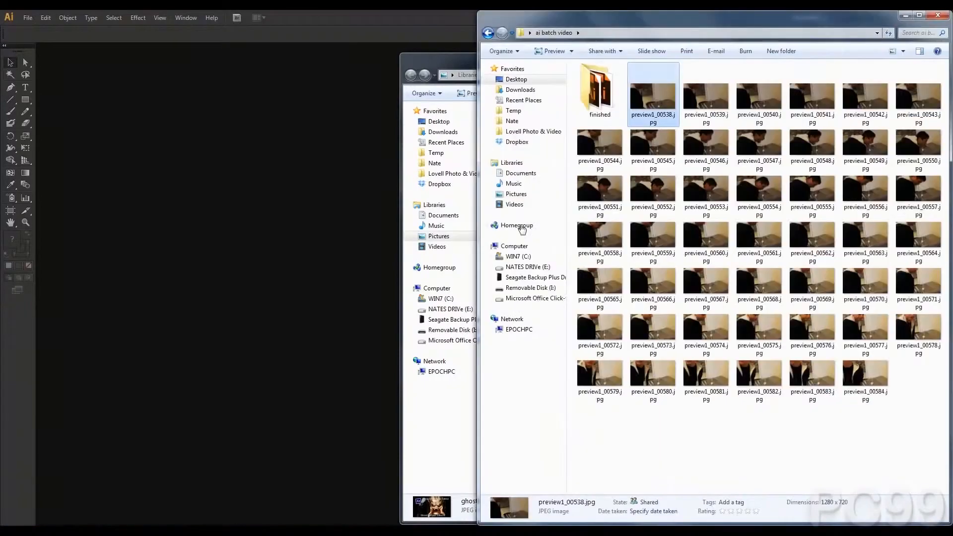
{"action": "left_click", "coordinate": [764, 350]}
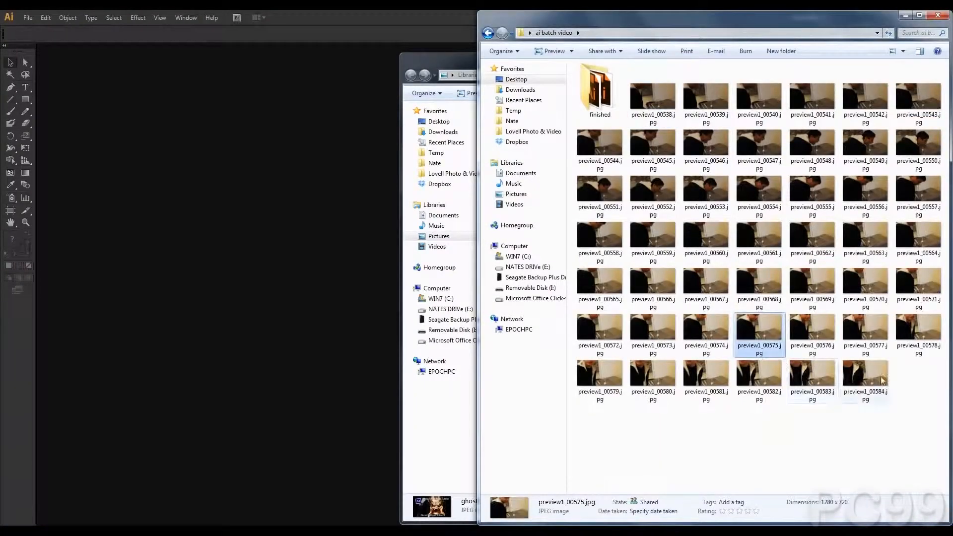
{"action": "left_click", "coordinate": [879, 378]}
{"action": "left_click", "coordinate": [664, 114]}
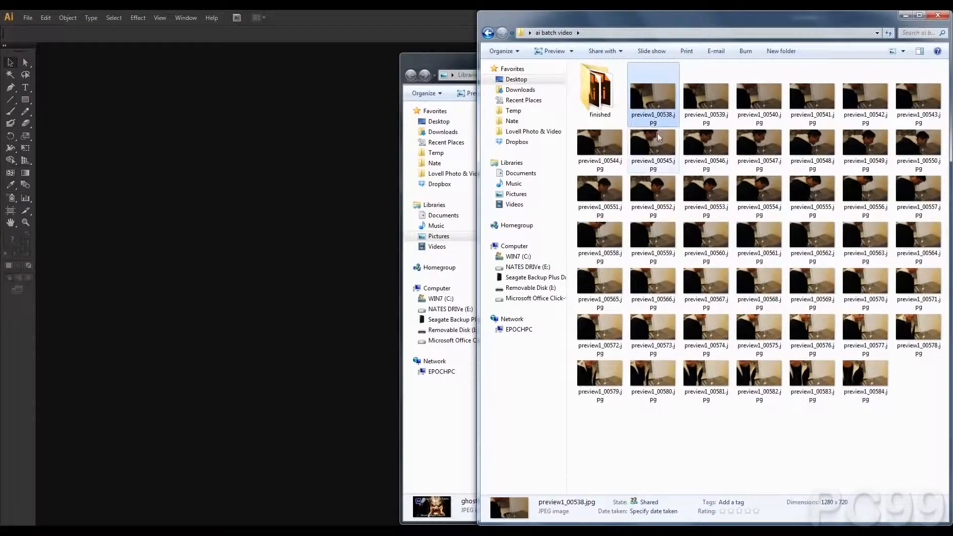
{"action": "left_click_drag", "start_coordinate": [812, 196], "coordinate": [304, 211]}
{"action": "left_click", "coordinate": [316, 25]}
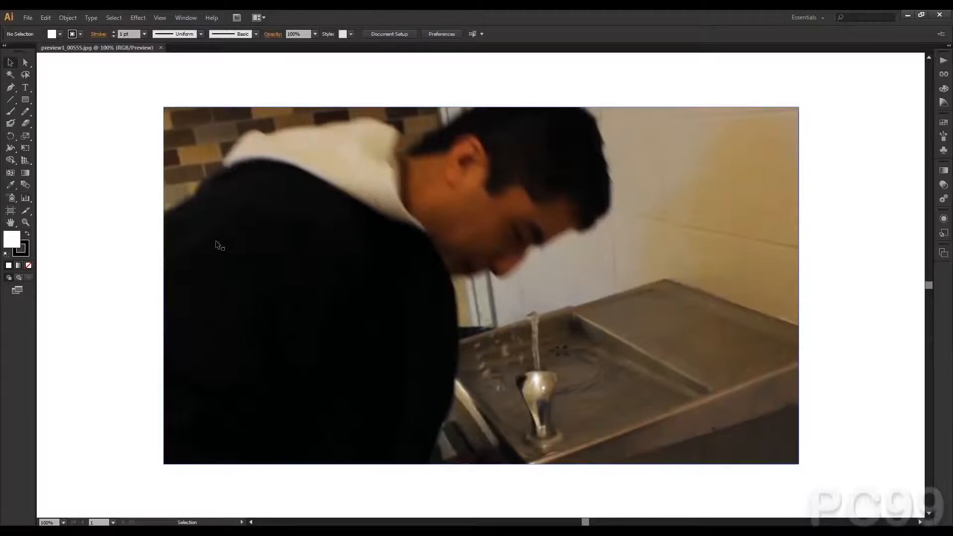
Trace the placed preview1_00555.jpg image with Image Trace using the default preset
{"action": "left_click", "coordinate": [244, 208]}
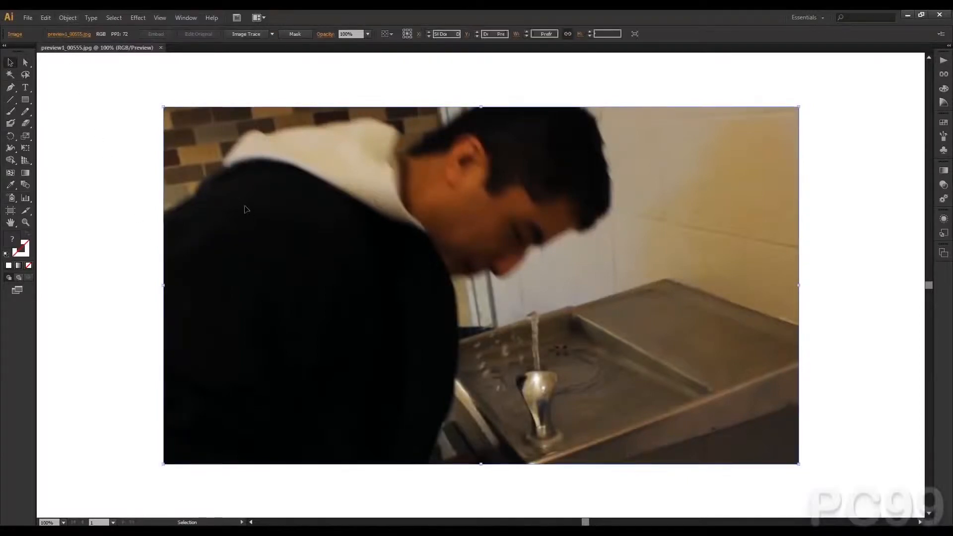
{"action": "left_click", "coordinate": [70, 18]}
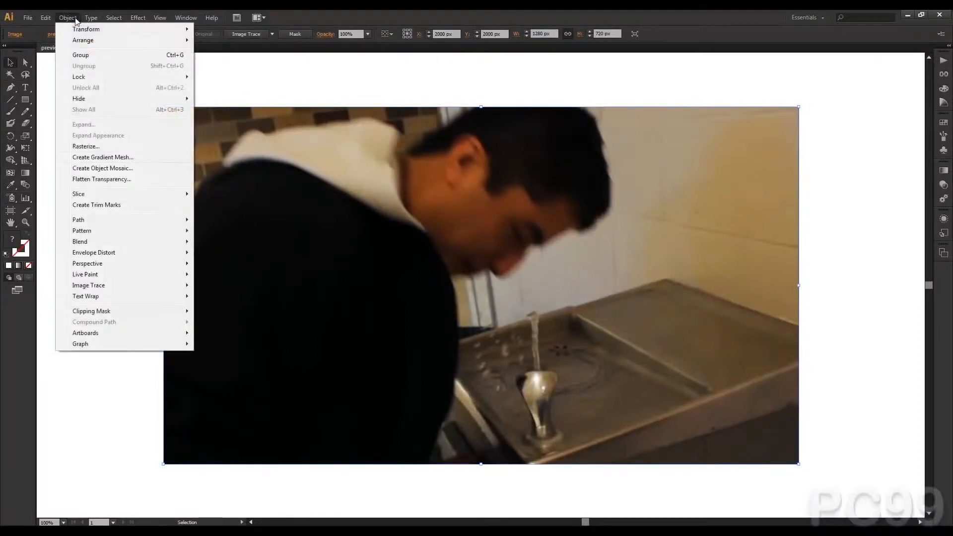
{"action": "mouse_move", "coordinate": [152, 292]}
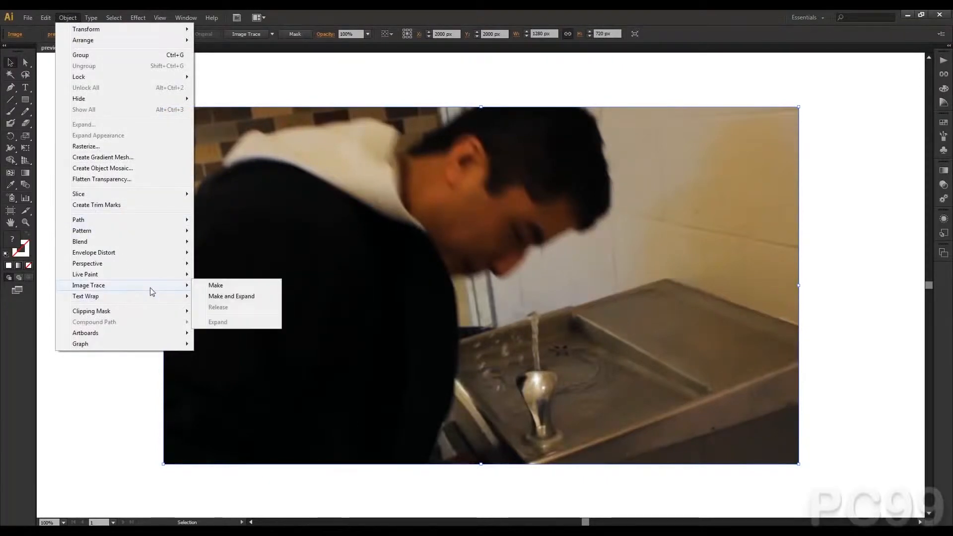
{"action": "left_click", "coordinate": [208, 287]}
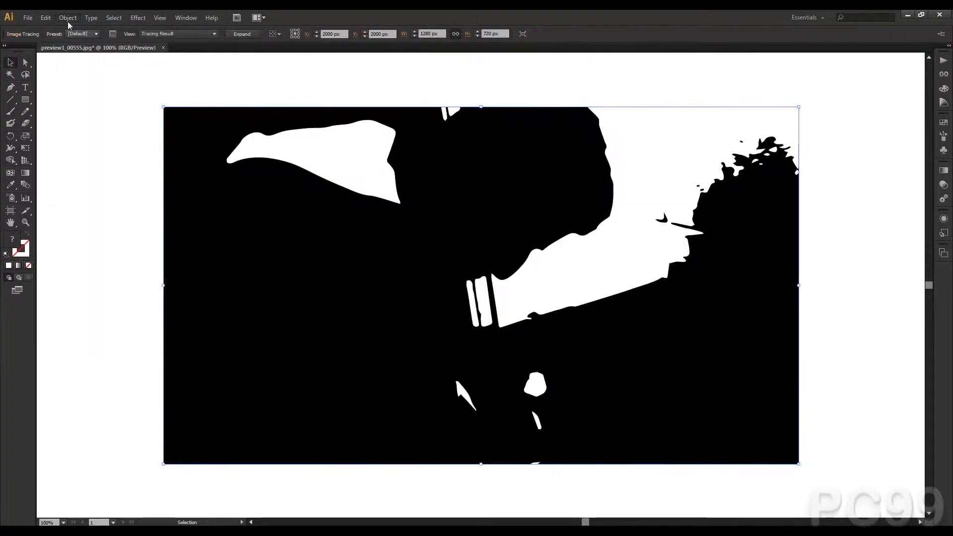
{"action": "left_click", "coordinate": [67, 19]}
{"action": "mouse_move", "coordinate": [143, 277]}
{"action": "left_click", "coordinate": [648, 29]}
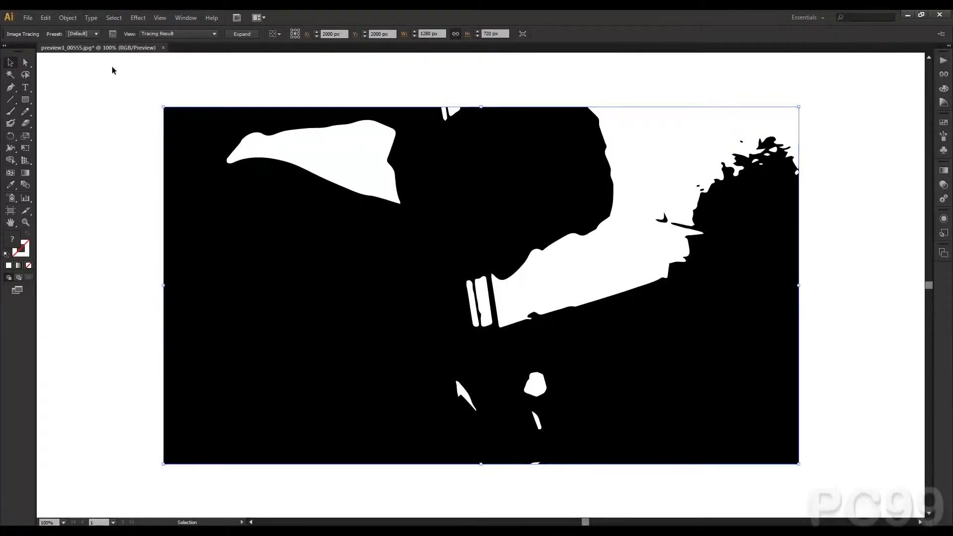
Show the Image Trace settings beside the artwork and collapse the Advanced options
{"action": "left_click", "coordinate": [112, 33]}
{"action": "left_click", "coordinate": [180, 18]}
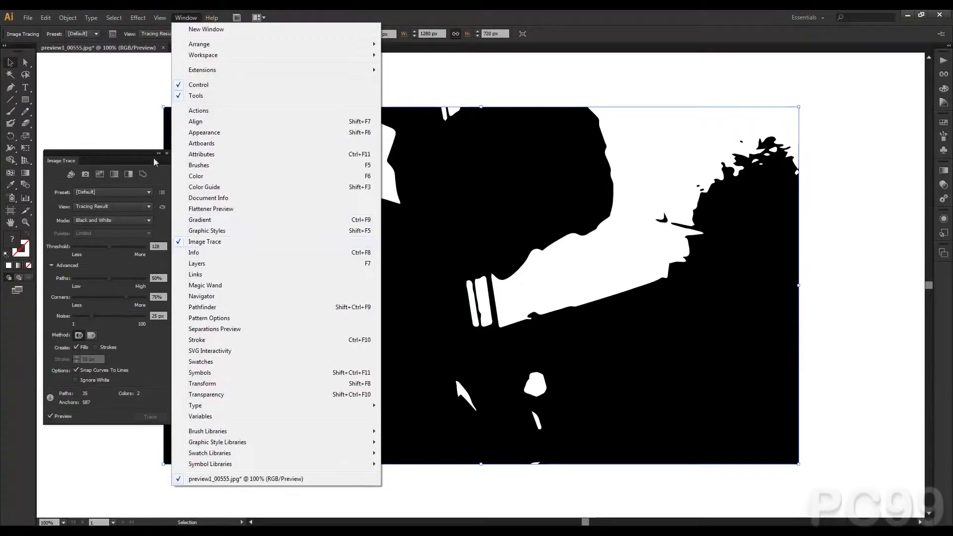
{"action": "left_click_drag", "start_coordinate": [141, 150], "coordinate": [144, 139]}
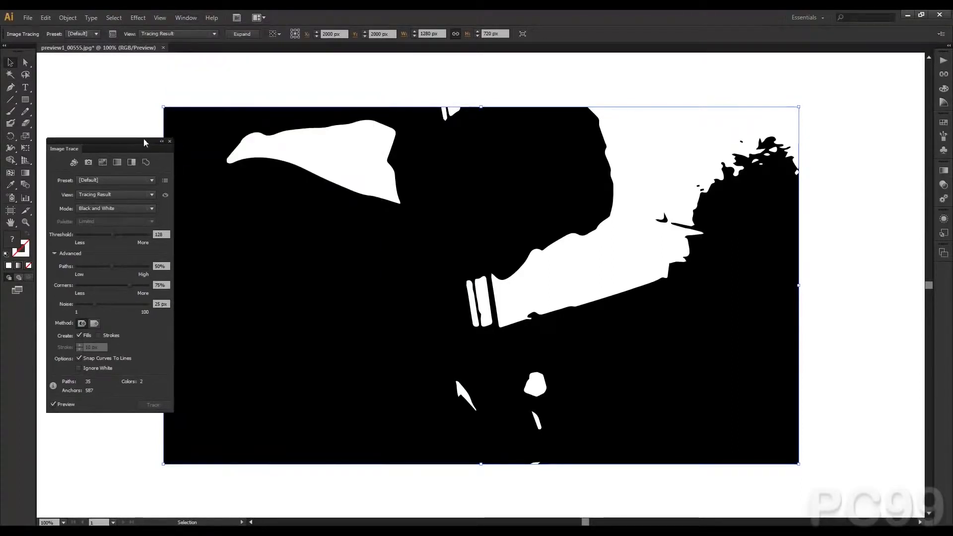
{"action": "left_click", "coordinate": [54, 253]}
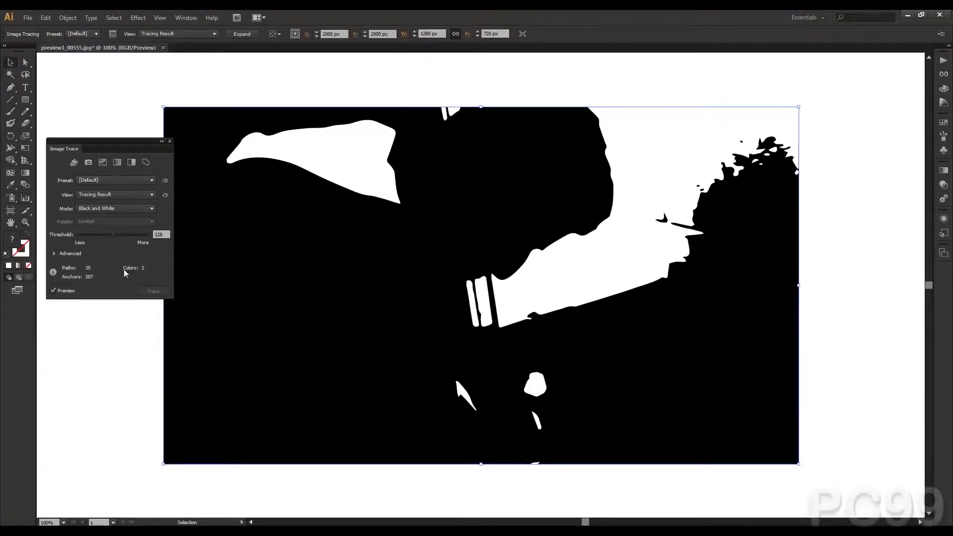
Review the available tracing modes, keep Black and White, and compare the Outlines and Tracing Result with Outlines views before restoring Tracing Result
{"action": "left_click", "coordinate": [99, 208]}
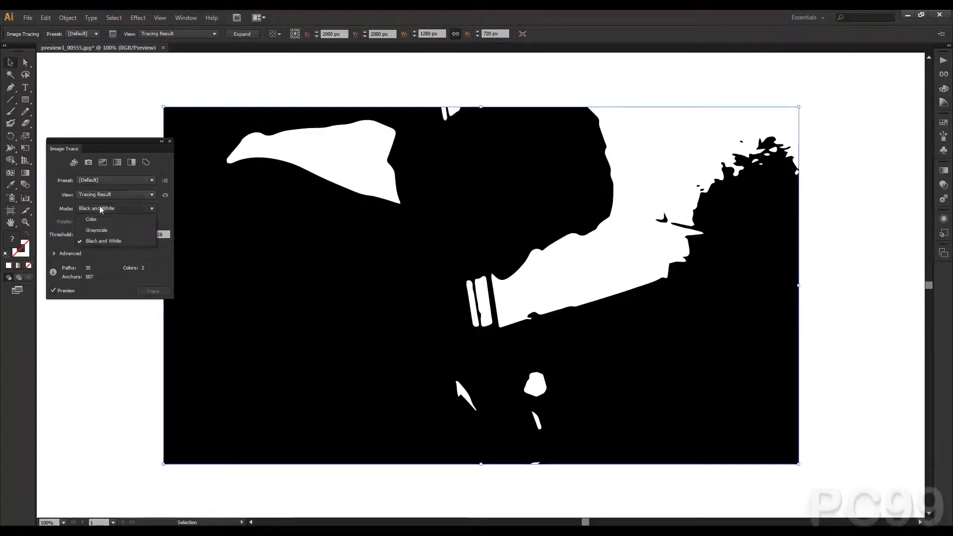
{"action": "left_click", "coordinate": [93, 240]}
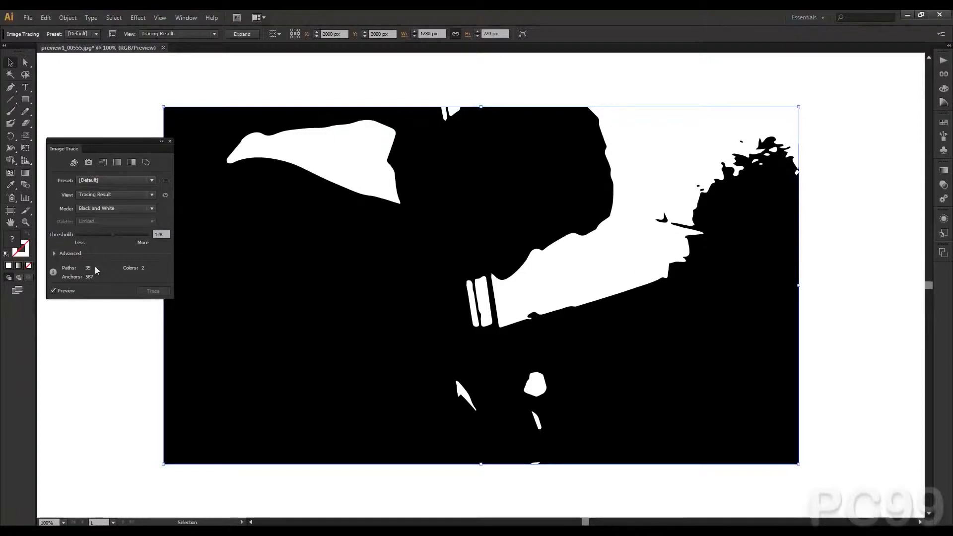
{"action": "left_click", "coordinate": [94, 192]}
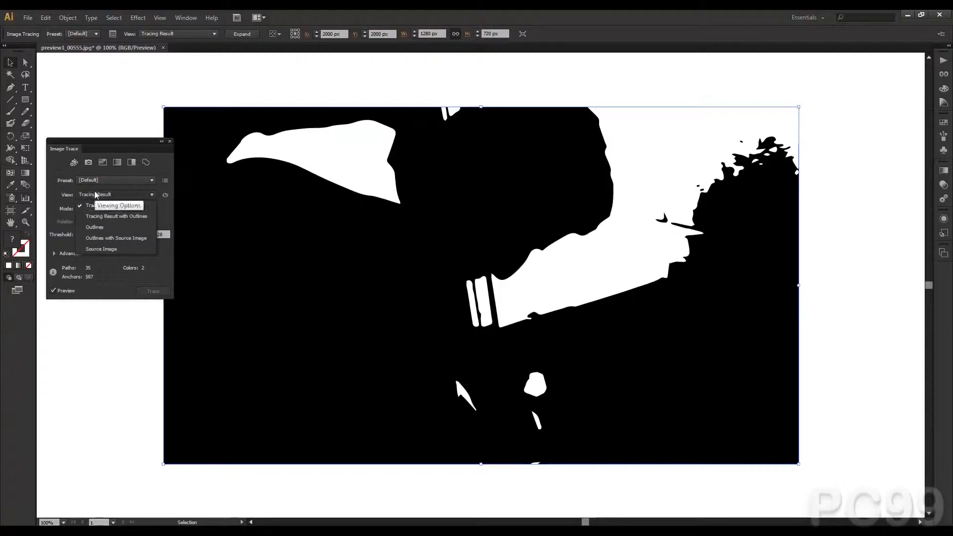
{"action": "left_click", "coordinate": [94, 226]}
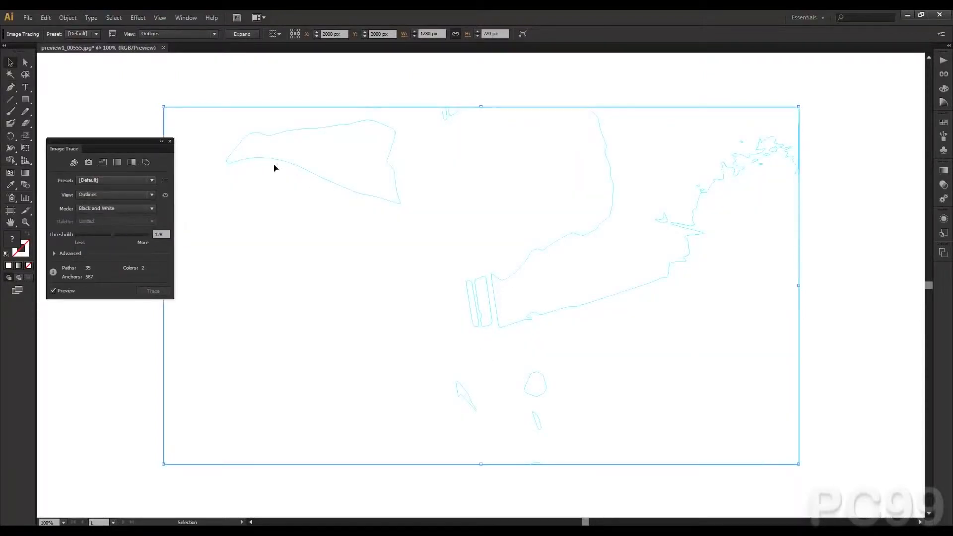
{"action": "left_click", "coordinate": [141, 193]}
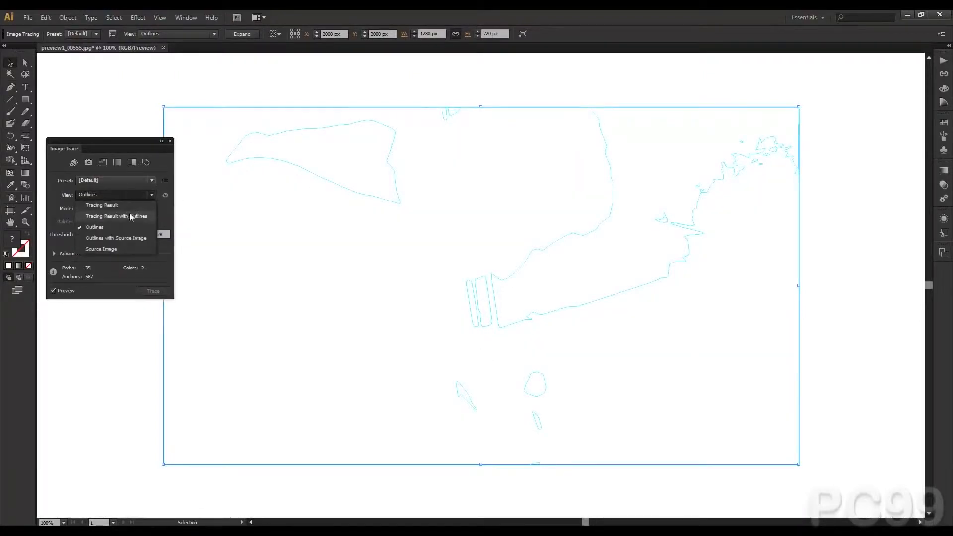
{"action": "left_click", "coordinate": [127, 213]}
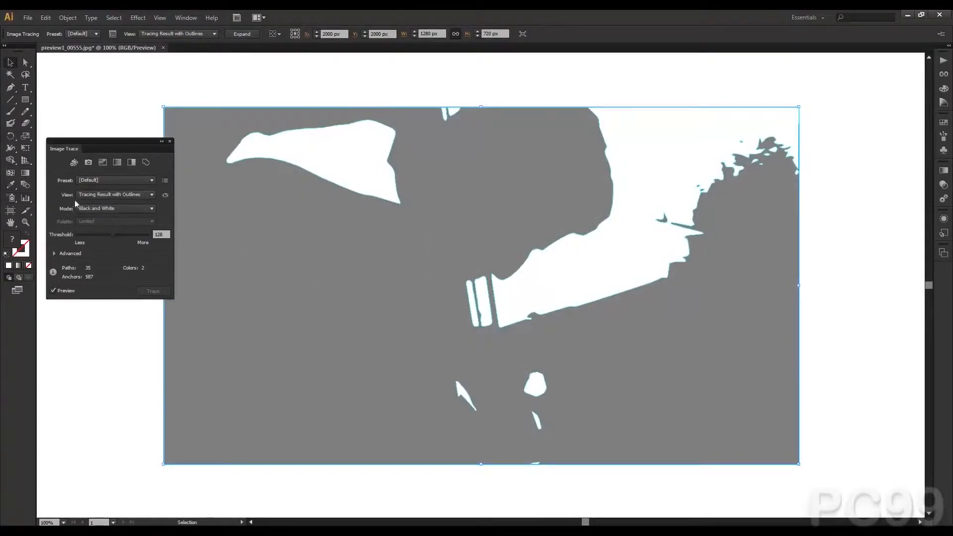
{"action": "left_click", "coordinate": [101, 195]}
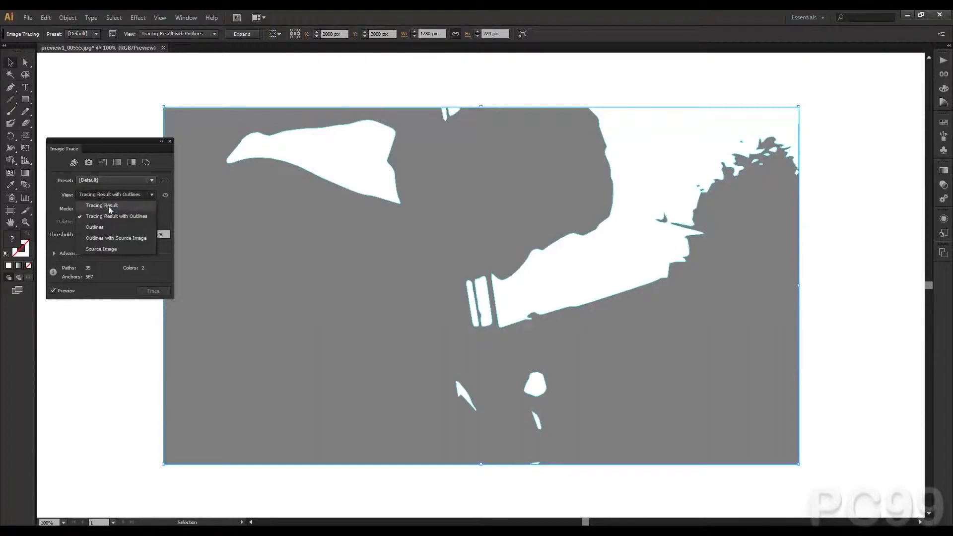
{"action": "left_click", "coordinate": [109, 207]}
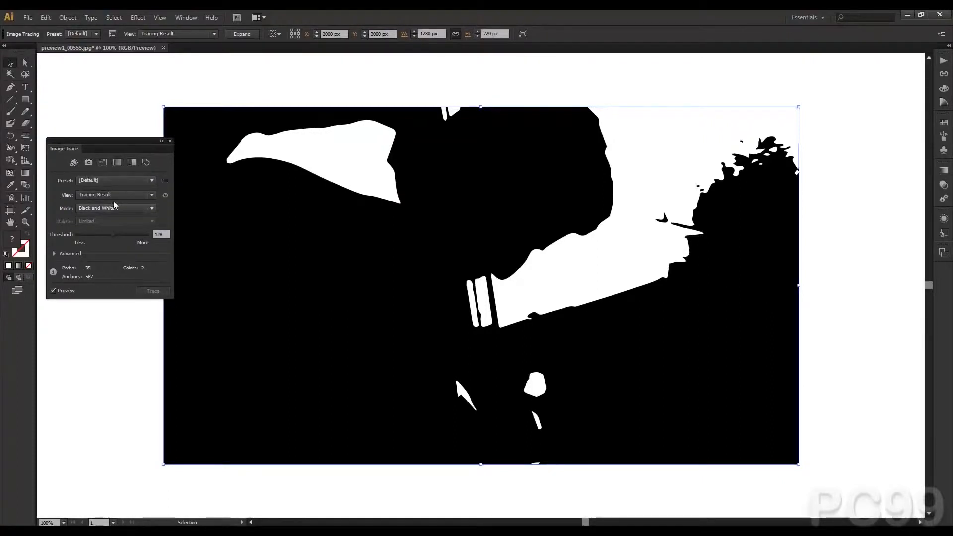
Retrace the preview1_00555.jpg frame with the Grayscale preset, then with the Low Color preset
{"action": "left_click", "coordinate": [119, 160]}
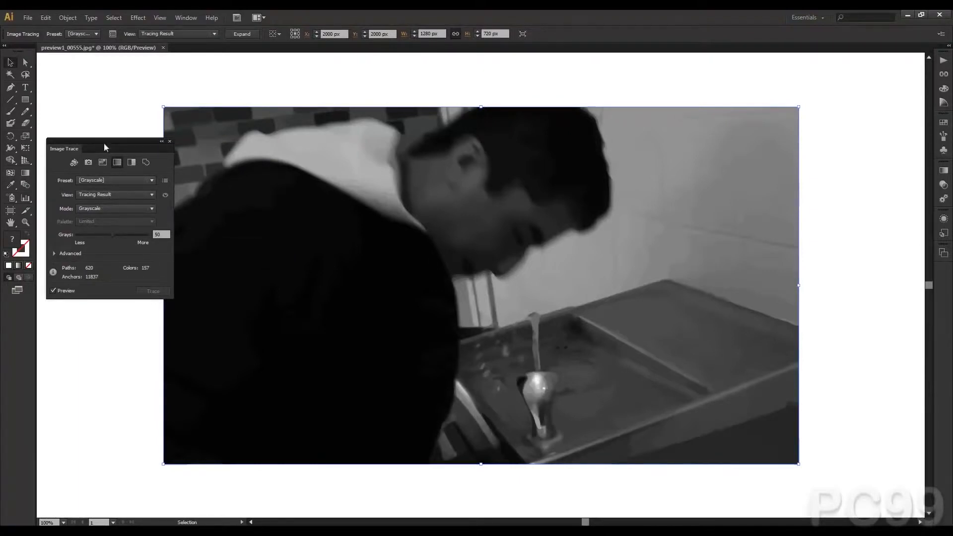
{"action": "left_click_drag", "start_coordinate": [97, 141], "coordinate": [91, 142]}
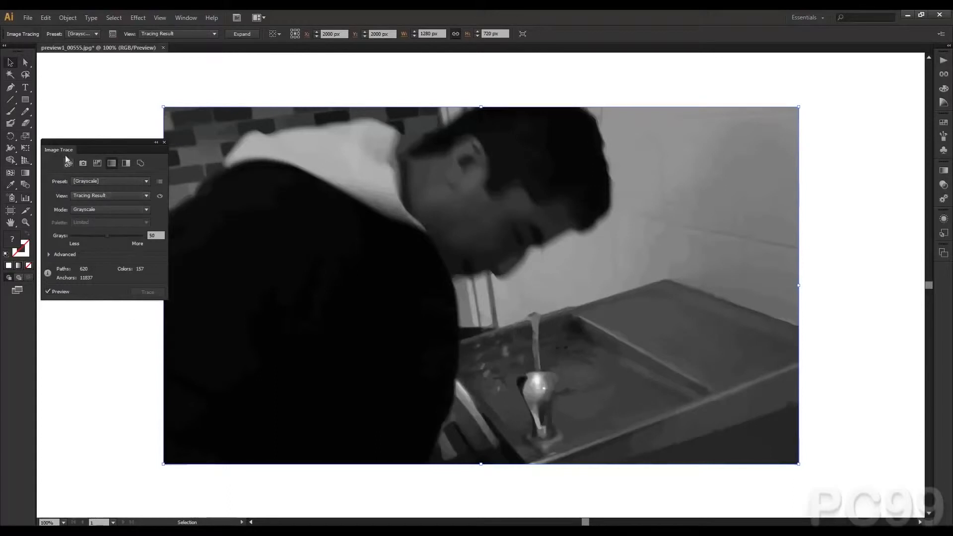
{"action": "left_click", "coordinate": [96, 164]}
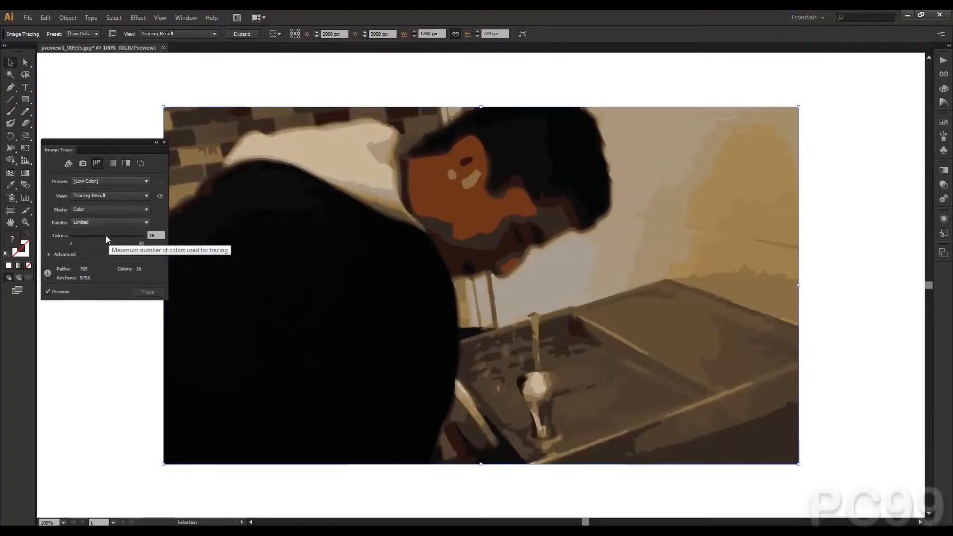
Limit the frame's color tracing to a maximum of 7 colors
{"action": "left_click", "coordinate": [145, 238]}
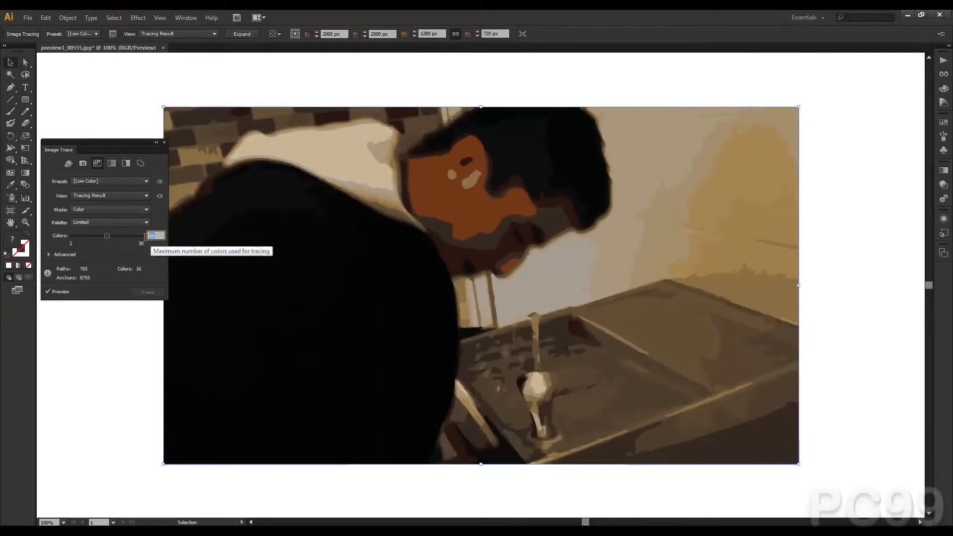
{"action": "type", "text": "7"}
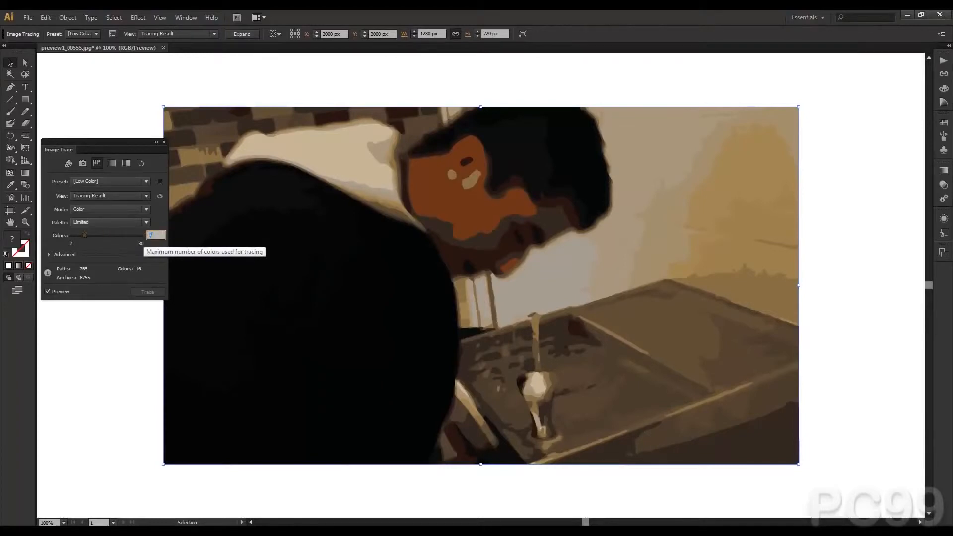
{"action": "key", "text": "Return"}
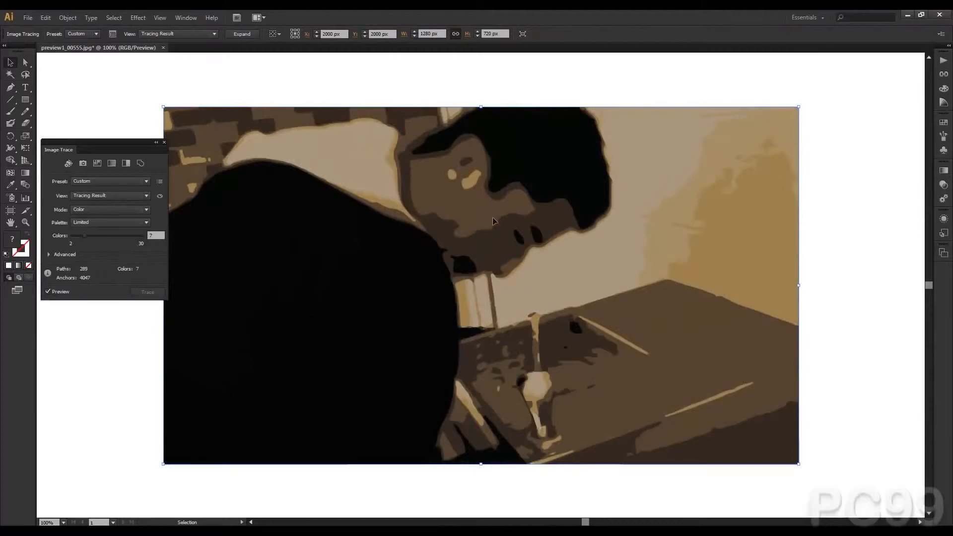
Raise the maximum number of colors in the frame's tracing to 25
{"action": "left_click", "coordinate": [144, 236]}
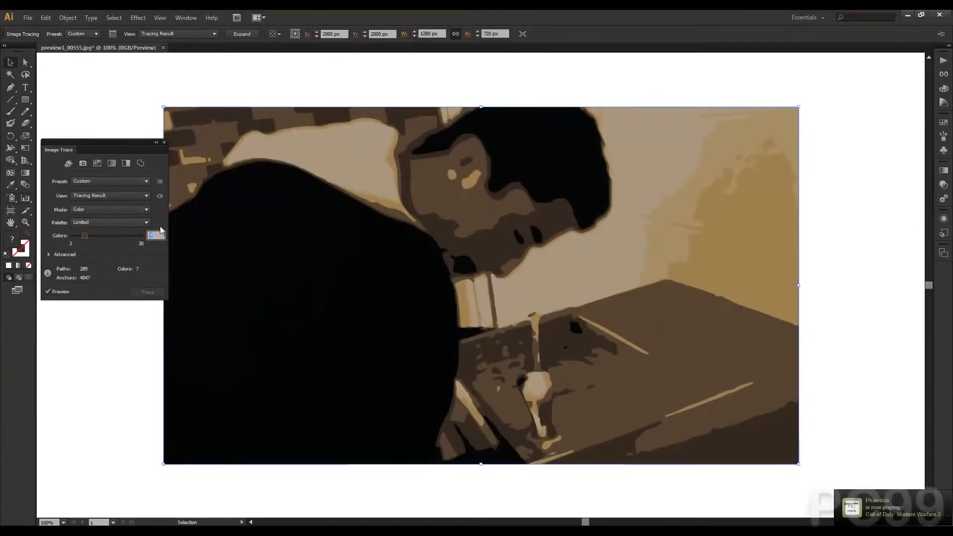
{"action": "type", "text": "25"}
{"action": "key", "text": "Return"}
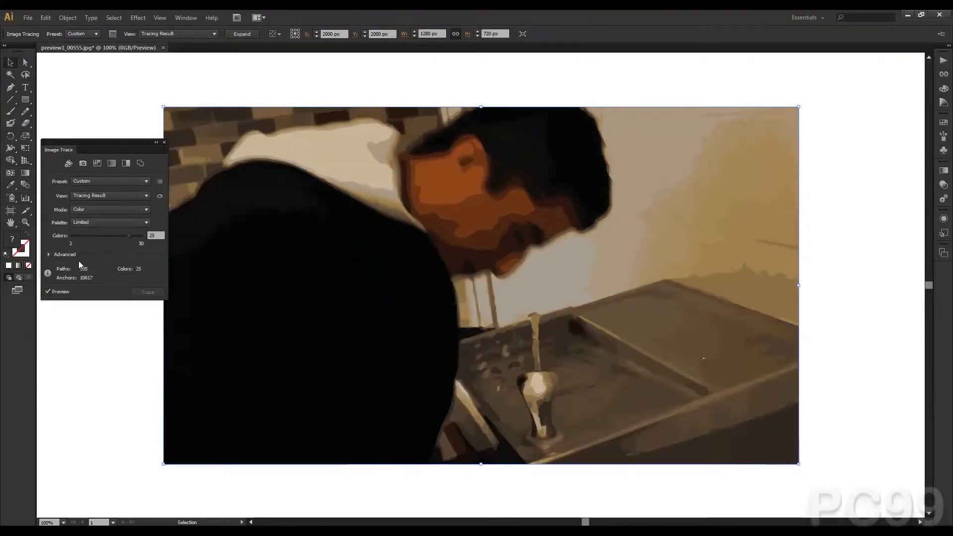
Open IMG_0875_00003.jpg from the Pictures library as a separate document in Illustrator
{"action": "left_click", "coordinate": [20, 531]}
{"action": "left_click", "coordinate": [130, 504]}
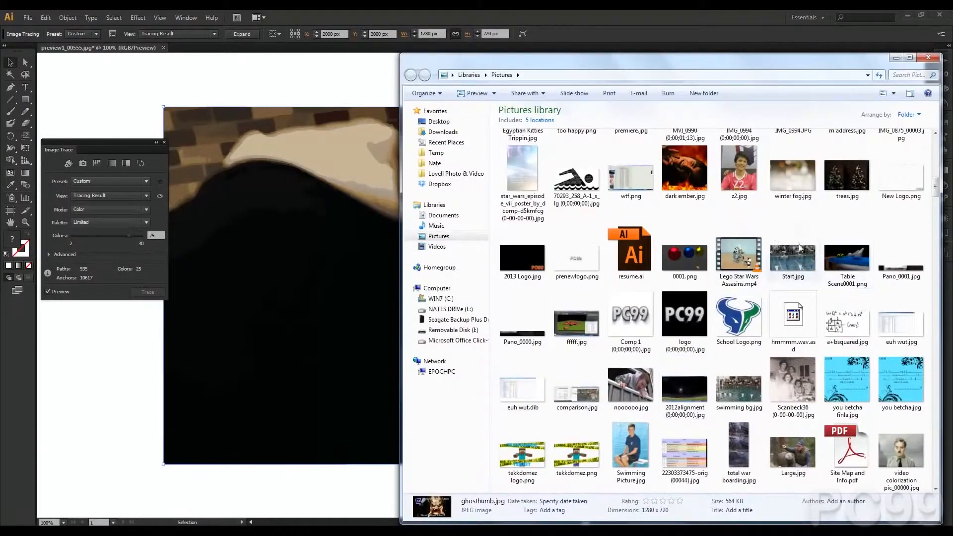
{"action": "left_click", "coordinate": [783, 354]}
{"action": "scroll", "coordinate": [780, 347], "scroll_direction": "up", "scroll_amount": 3}
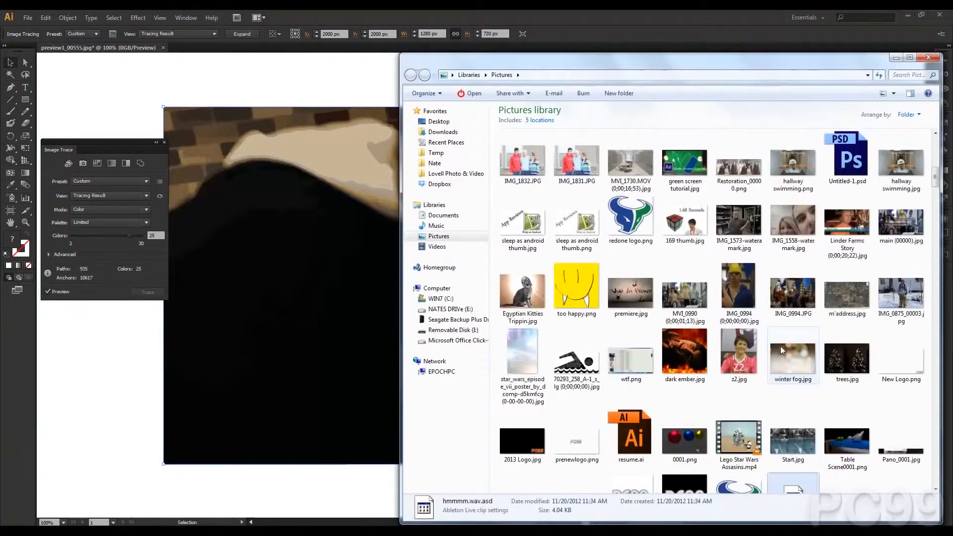
{"action": "left_click_drag", "start_coordinate": [901, 294], "coordinate": [250, 54]}
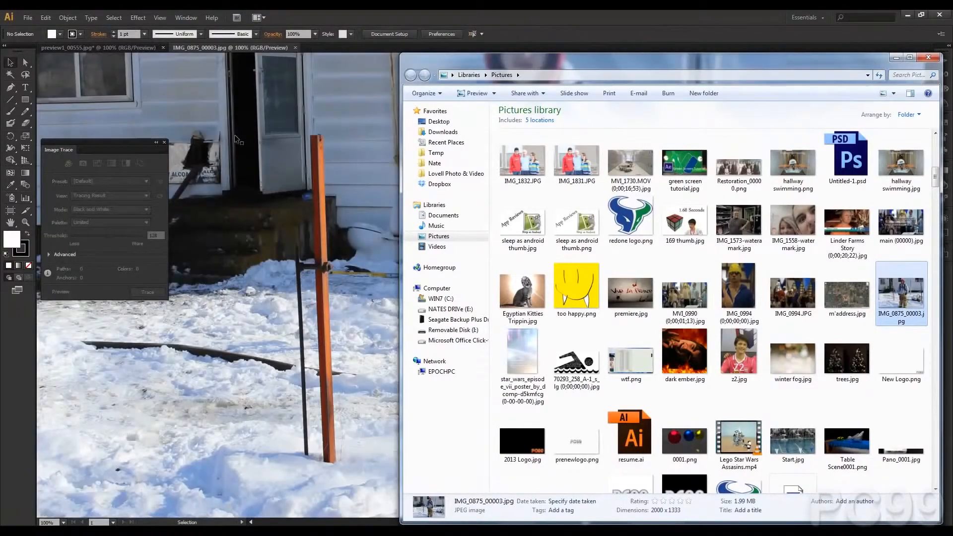
Select the IMG_0875_00003.jpg photo and zoom out to 66.67% so the whole picture fits on screen
{"action": "left_click", "coordinate": [235, 137]}
{"action": "scroll", "coordinate": [340, 133], "scroll_direction": "up", "scroll_amount": 5}
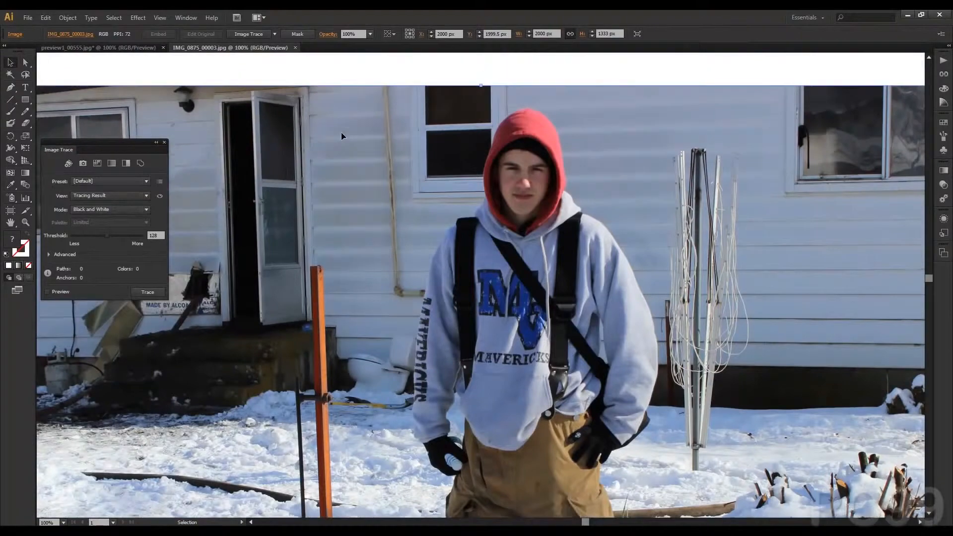
{"action": "scroll", "coordinate": [341, 132], "scroll_direction": "down", "scroll_amount": 2}
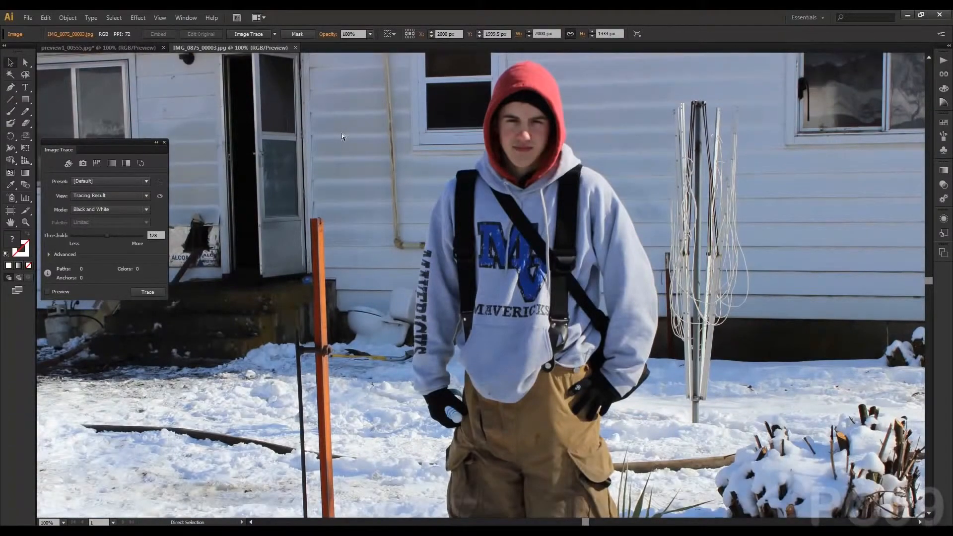
{"action": "key", "text": "ctrl+minus"}
{"action": "scroll", "coordinate": [413, 272], "scroll_direction": "down", "scroll_amount": 2}
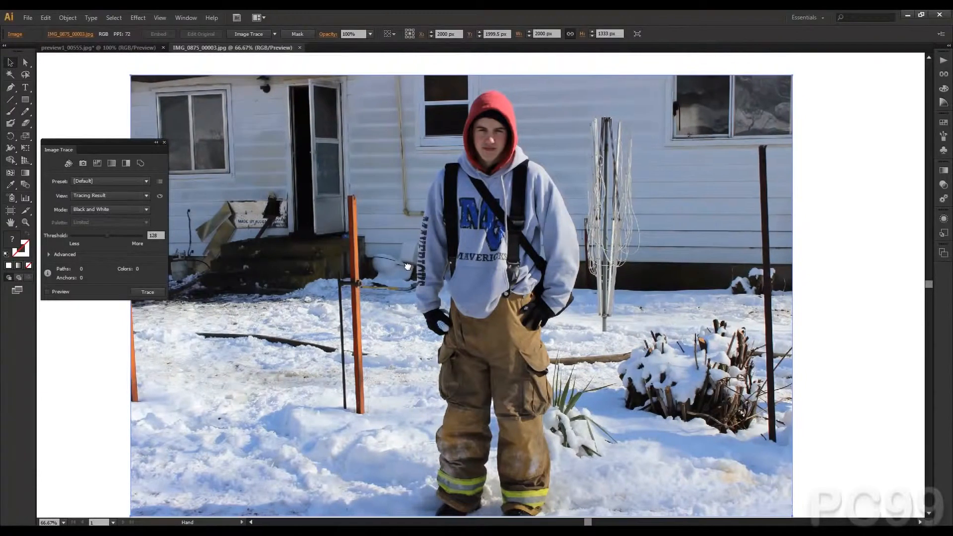
{"action": "mouse_move", "coordinate": [407, 266]}
{"action": "left_mouse_down"}
{"action": "mouse_move", "coordinate": [411, 254]}
{"action": "mouse_move", "coordinate": [407, 269]}
{"action": "left_mouse_up"}
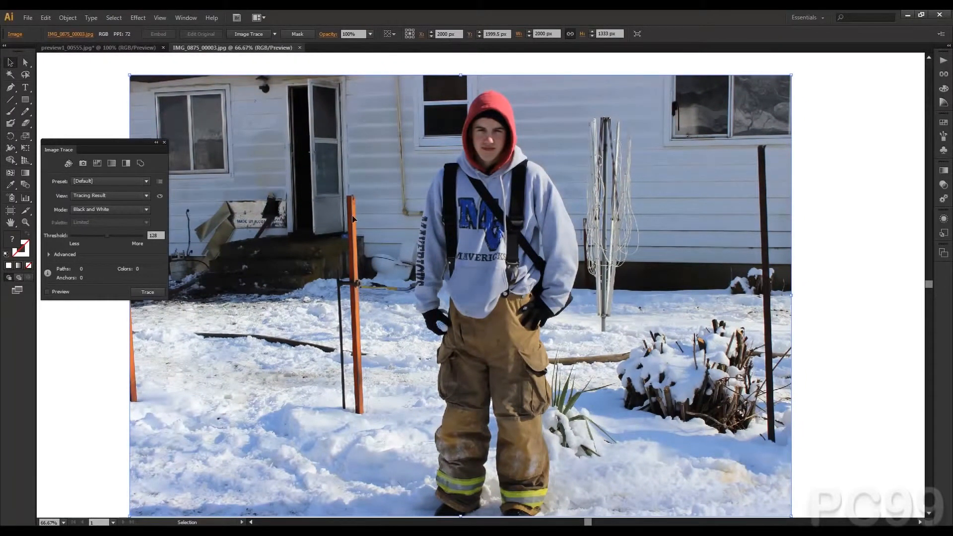
Set the maximum colors for the preview1_00555.jpg tracing to 30 and return to IMG_0875_00003.jpg
{"action": "left_click", "coordinate": [83, 48]}
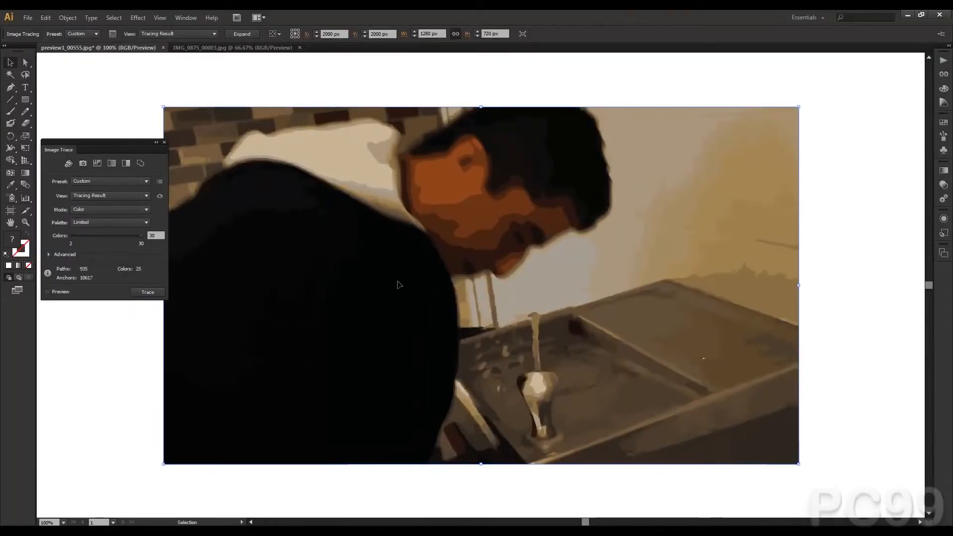
{"action": "left_click", "coordinate": [203, 48]}
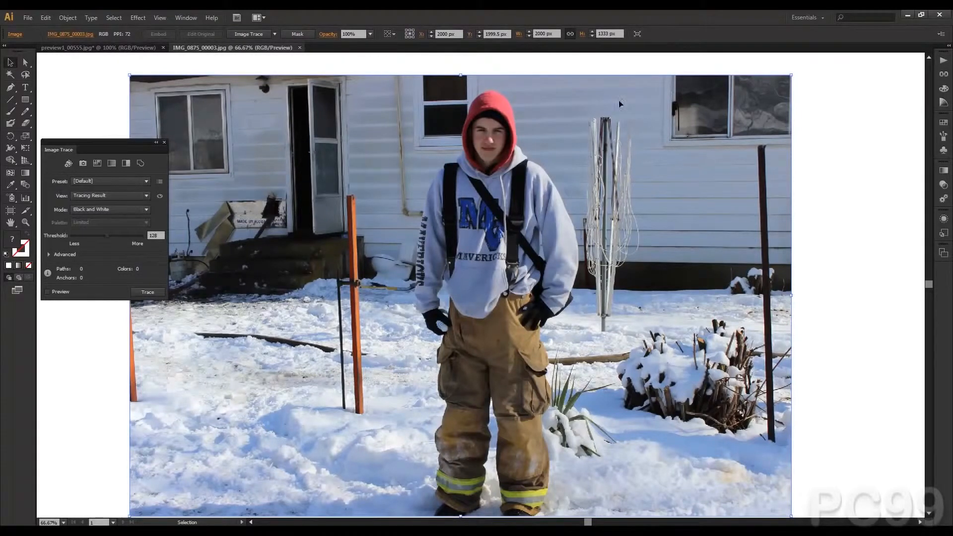
Trace the IMG_0875_00003.jpg photo with the Auto-Color preset
{"action": "mouse_move", "coordinate": [137, 148]}
{"action": "left_mouse_down"}
{"action": "mouse_move", "coordinate": [140, 135]}
{"action": "mouse_move", "coordinate": [136, 144]}
{"action": "left_mouse_up"}
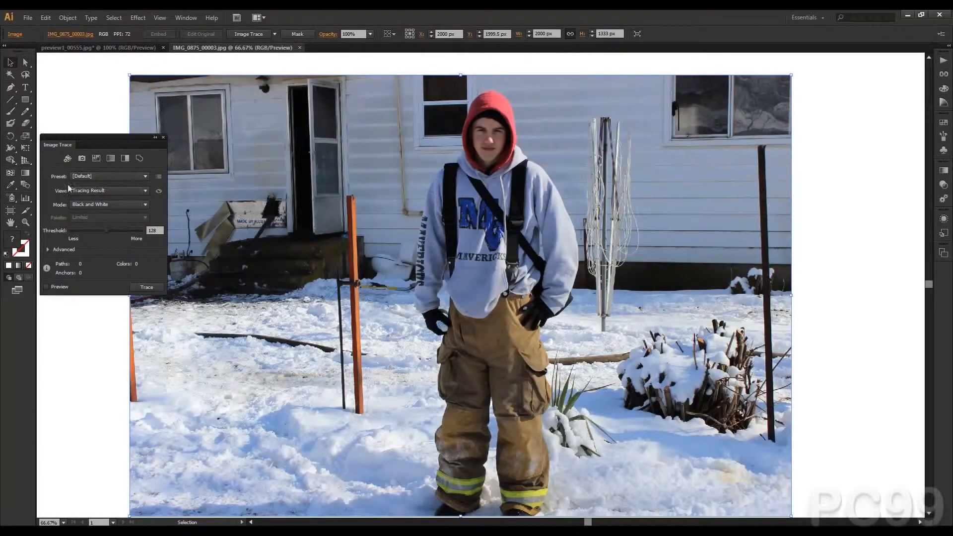
{"action": "left_click", "coordinate": [71, 160]}
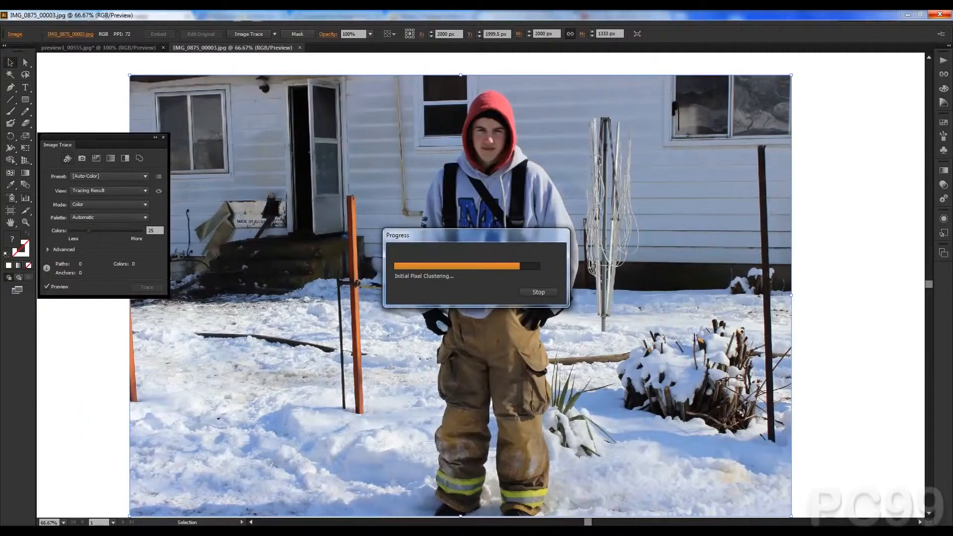
{"action": "mouse_move", "coordinate": [63, 532]}
{"action": "left_click", "coordinate": [158, 489]}
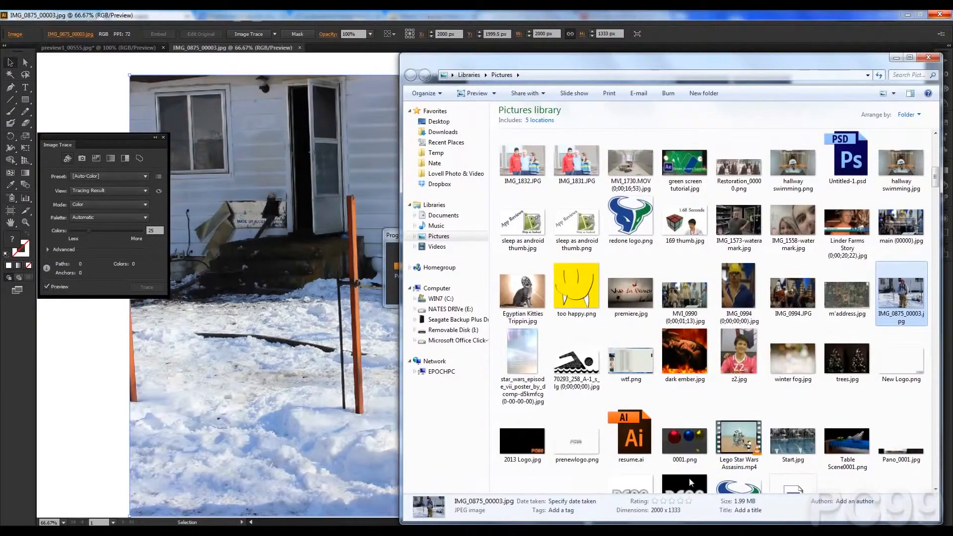
{"action": "left_click", "coordinate": [310, 231]}
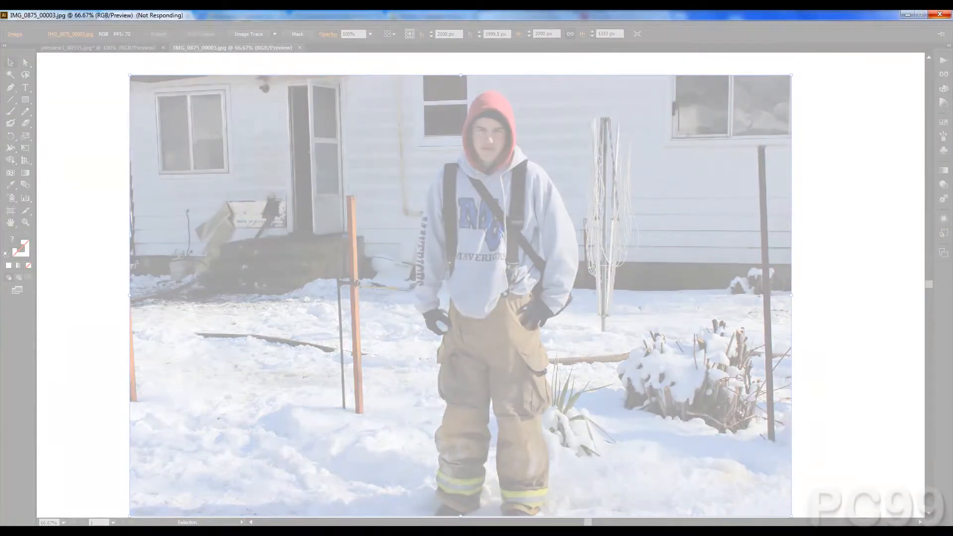
{"action": "left_click", "coordinate": [728, 492]}
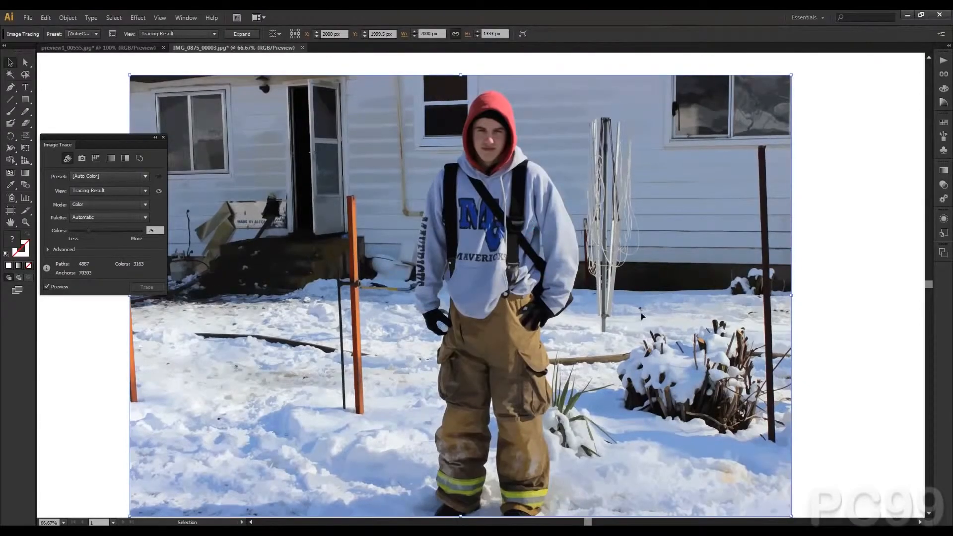
Zoom to 200% and examine the Auto-Color tracing around the snowy bush and the trouser legs
{"action": "left_click_drag", "start_coordinate": [571, 404], "coordinate": [526, 399]}
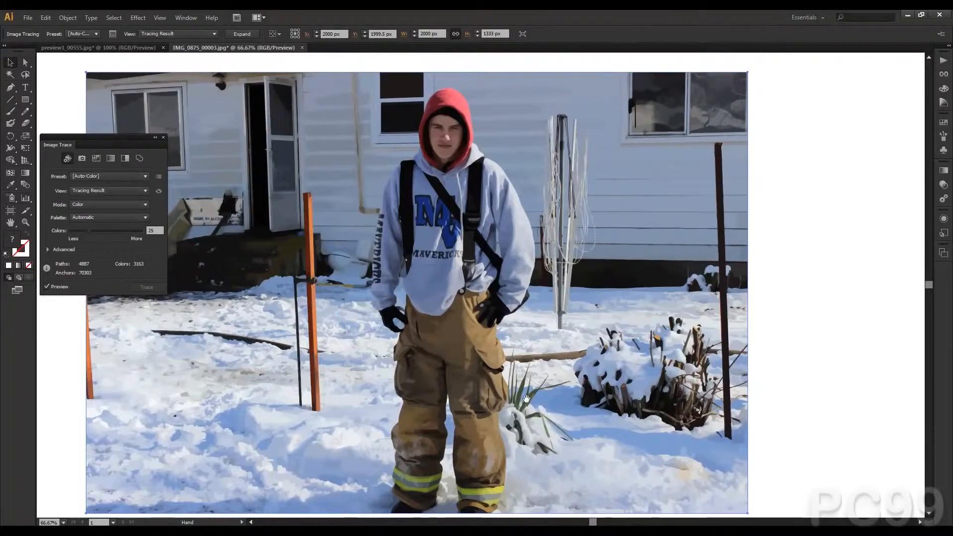
{"action": "key", "text": "ctrl+plus"}
{"action": "key", "text": "ctrl+plus"}
{"action": "key", "text": "ctrl+plus"}
{"action": "left_click_drag", "start_coordinate": [624, 414], "coordinate": [390, 137]}
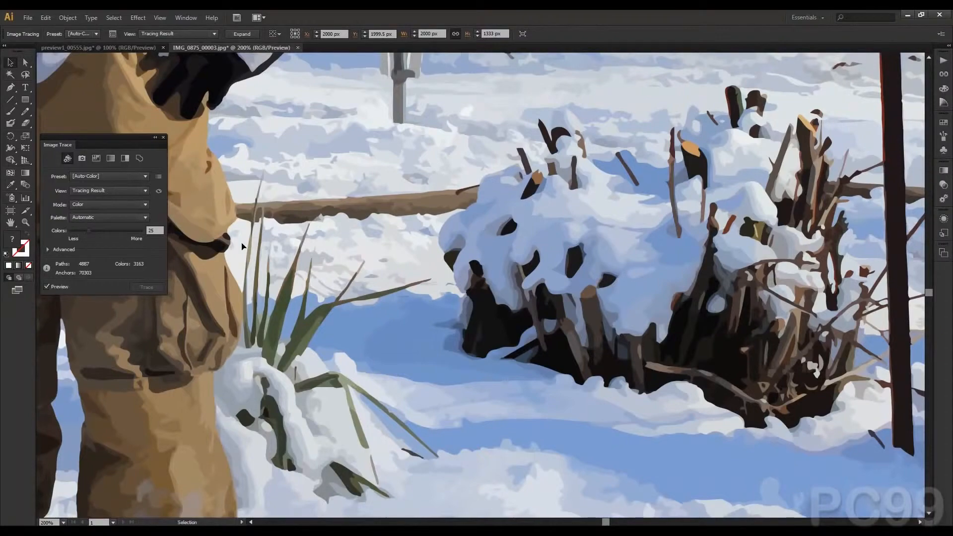
{"action": "left_click_drag", "start_coordinate": [700, 191], "coordinate": [671, 84]}
{"action": "left_click_drag", "start_coordinate": [516, 293], "coordinate": [821, 118]}
{"action": "mouse_move", "coordinate": [544, 214]}
{"action": "left_mouse_down"}
{"action": "mouse_move", "coordinate": [812, 345]}
{"action": "mouse_move", "coordinate": [854, 306]}
{"action": "left_mouse_up"}
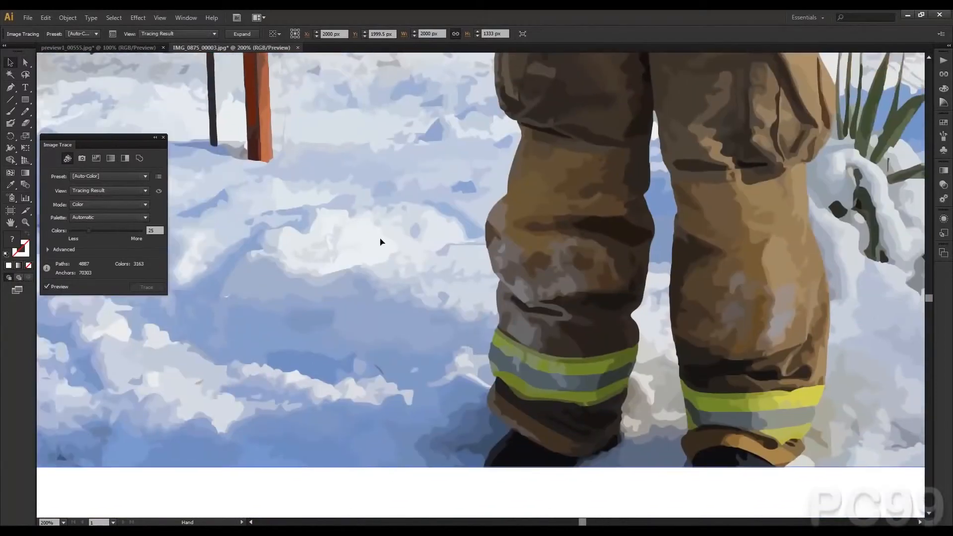
Display the tracing result with outlines and examine the paths around the bush and the hooded face
{"action": "left_click", "coordinate": [87, 192]}
{"action": "left_click", "coordinate": [96, 214]}
{"action": "left_click_drag", "start_coordinate": [572, 234], "coordinate": [252, 276]}
{"action": "left_click_drag", "start_coordinate": [530, 251], "coordinate": [327, 319]}
{"action": "left_click_drag", "start_coordinate": [509, 264], "coordinate": [268, 357]}
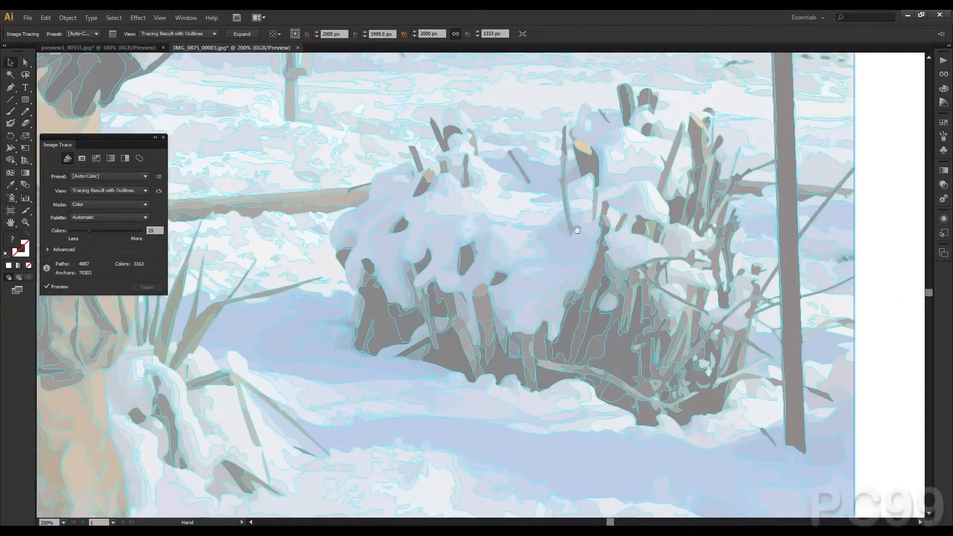
{"action": "left_click_drag", "start_coordinate": [578, 229], "coordinate": [719, 159]}
{"action": "mouse_move", "coordinate": [628, 171]}
{"action": "left_mouse_down"}
{"action": "mouse_move", "coordinate": [310, 439]}
{"action": "mouse_move", "coordinate": [596, 196]}
{"action": "mouse_move", "coordinate": [534, 198]}
{"action": "mouse_move", "coordinate": [695, 379]}
{"action": "left_mouse_up"}
{"action": "left_click_drag", "start_coordinate": [608, 156], "coordinate": [634, 463]}
{"action": "left_click_drag", "start_coordinate": [620, 287], "coordinate": [623, 233]}
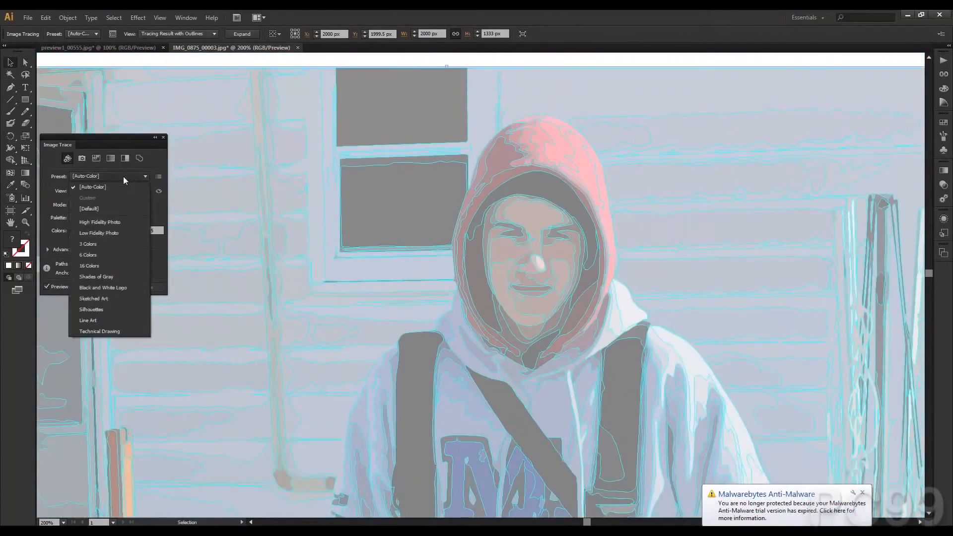
Show the IMG_0875_00003.jpg tracing without outlines and examine the figure and background at 100% zoom
{"action": "left_click", "coordinate": [122, 190]}
{"action": "left_click", "coordinate": [117, 204]}
{"action": "left_click_drag", "start_coordinate": [456, 282], "coordinate": [449, 248]}
{"action": "left_click_drag", "start_coordinate": [430, 190], "coordinate": [491, 150]}
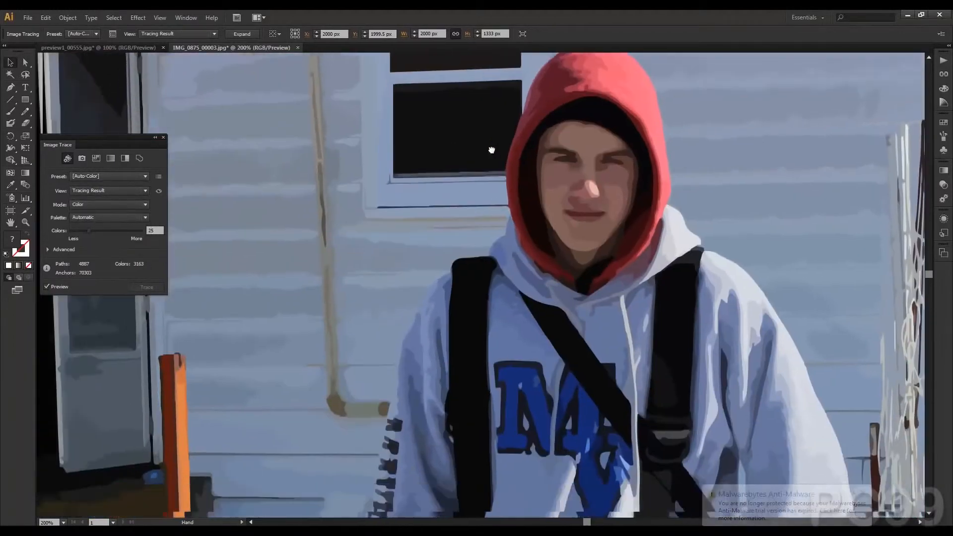
{"action": "key", "text": "ctrl+0"}
{"action": "key", "text": "ctrl+1"}
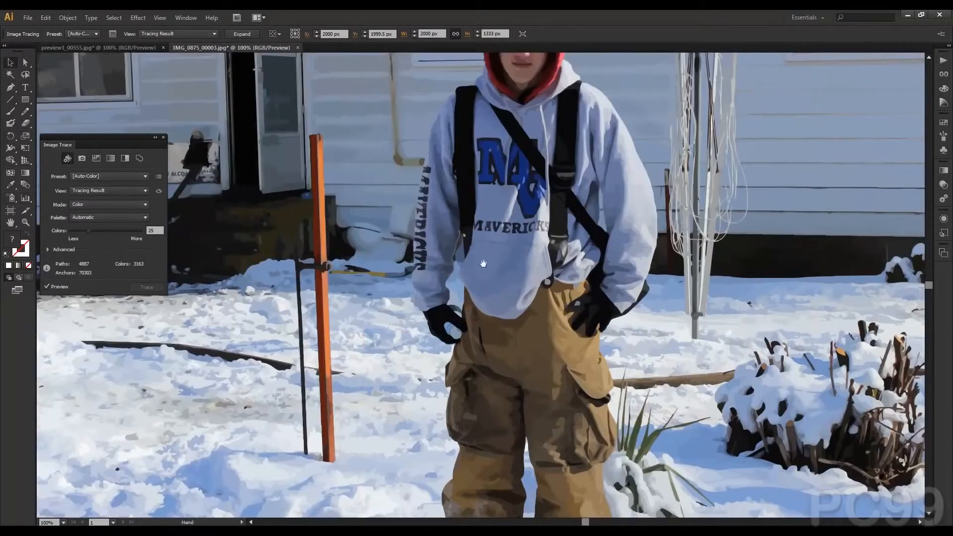
{"action": "mouse_move", "coordinate": [479, 268]}
{"action": "left_mouse_down"}
{"action": "mouse_move", "coordinate": [520, 331]}
{"action": "mouse_move", "coordinate": [510, 346]}
{"action": "mouse_move", "coordinate": [540, 319]}
{"action": "left_mouse_up"}
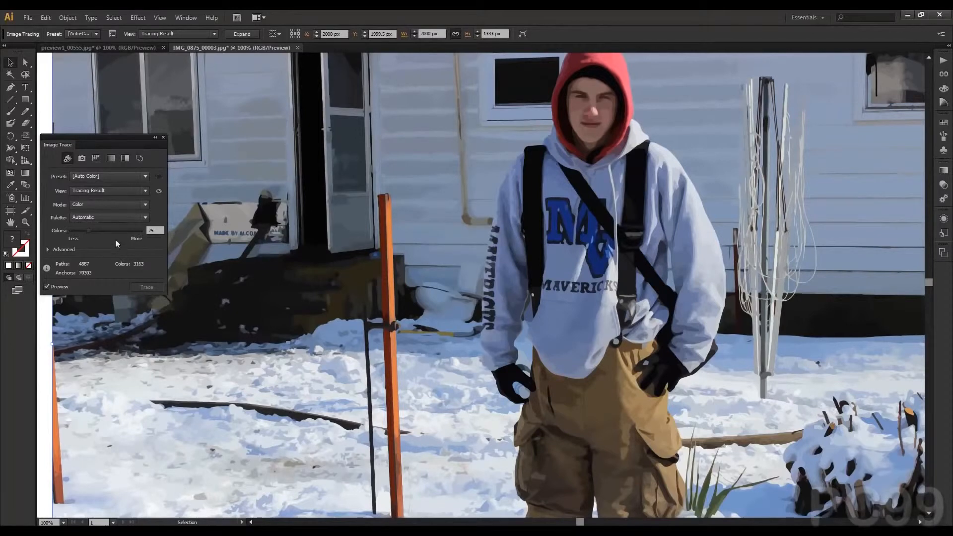
Raise the color setting of the IMG_0875_00003.jpg tracing to 70
{"action": "left_click", "coordinate": [155, 229]}
{"action": "left_click_drag", "start_coordinate": [87, 224], "coordinate": [107, 235]}
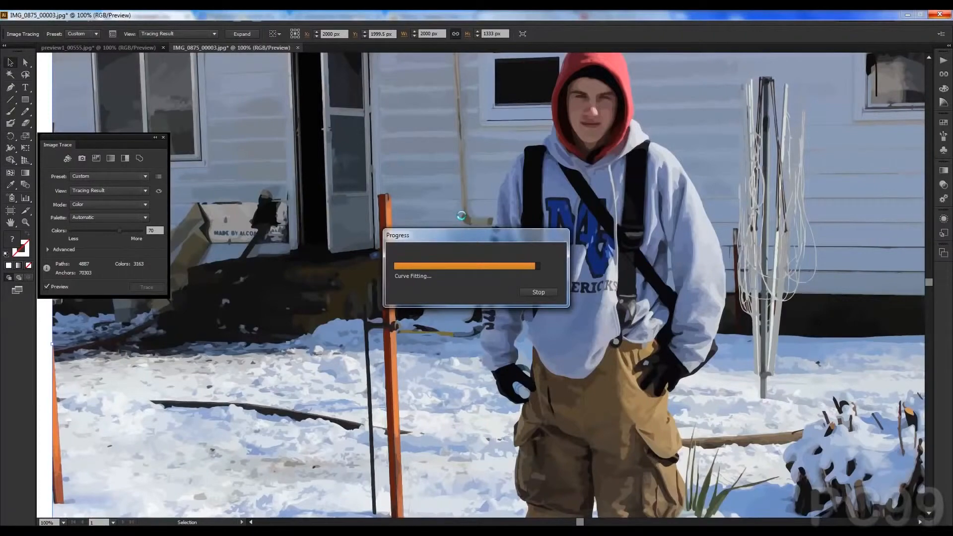
{"action": "left_click_drag", "start_coordinate": [553, 253], "coordinate": [398, 272]}
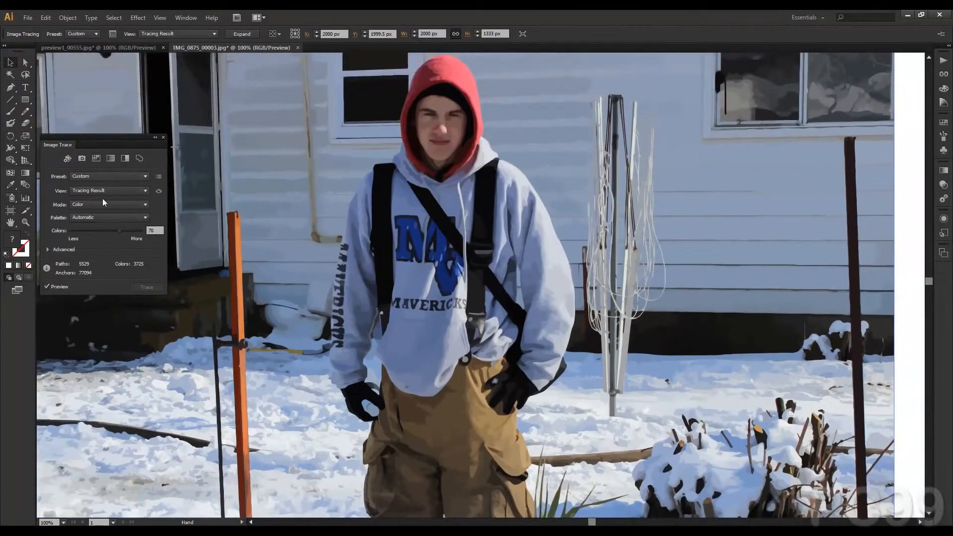
Compare the 70-color tracing with the source photo by switching repeatedly between Source Image and Tracing Result
{"action": "left_click", "coordinate": [159, 192]}
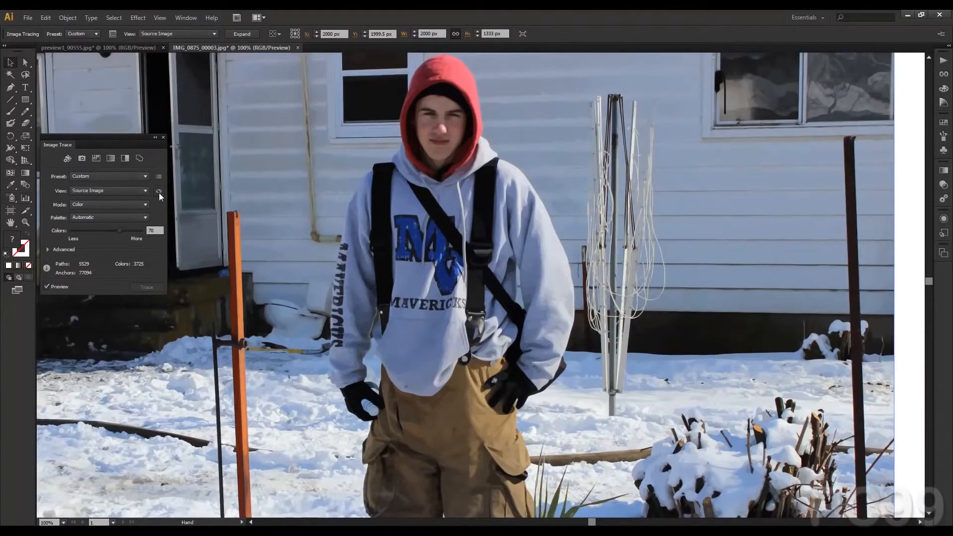
{"action": "left_click", "coordinate": [159, 193]}
{"action": "left_click", "coordinate": [159, 192]}
{"action": "left_click", "coordinate": [158, 192]}
{"action": "left_click", "coordinate": [158, 192]}
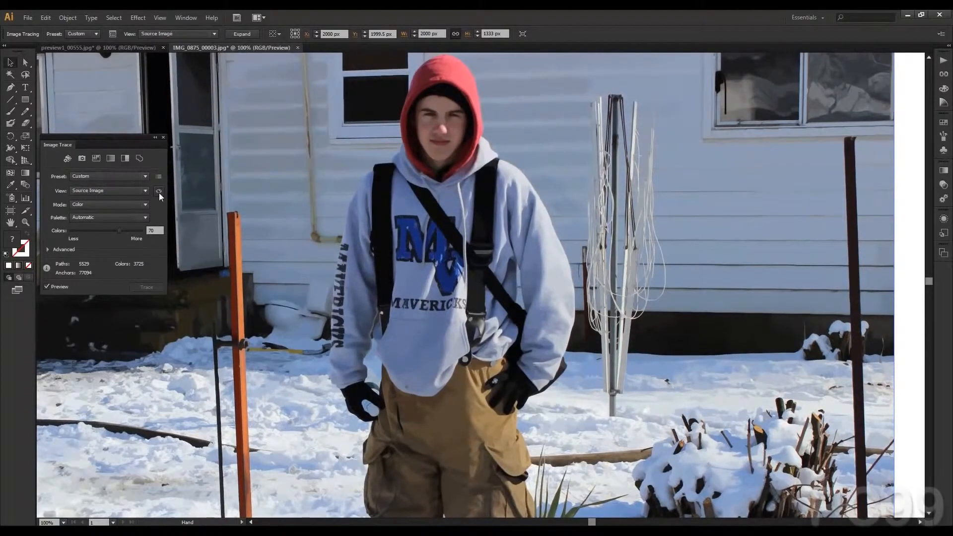
{"action": "left_click", "coordinate": [159, 193]}
{"action": "left_click", "coordinate": [159, 192]}
{"action": "left_click", "coordinate": [159, 192]}
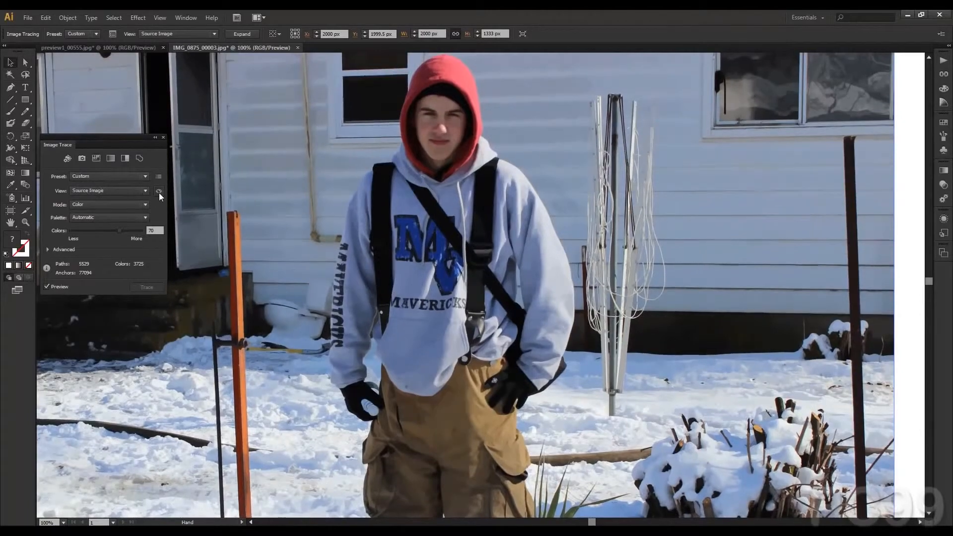
{"action": "left_click", "coordinate": [159, 193]}
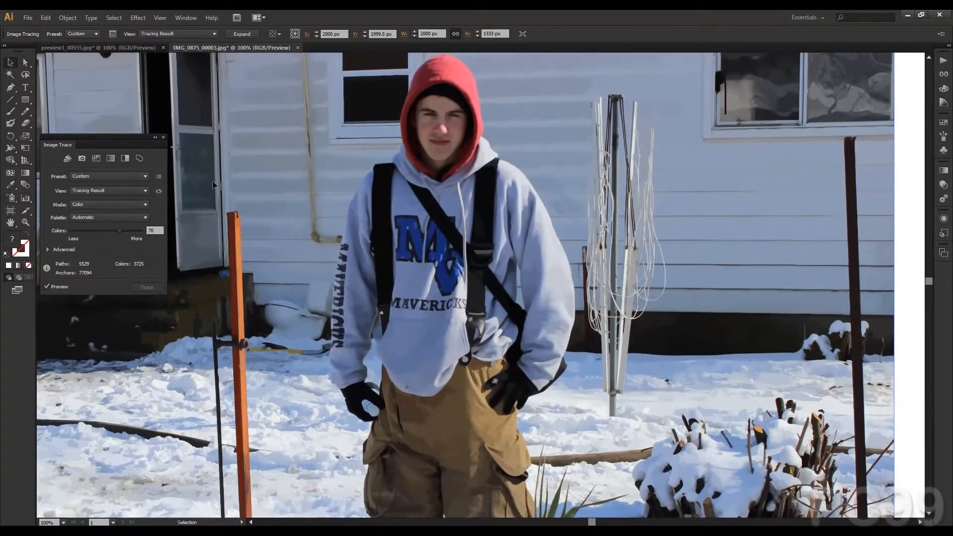
{"action": "left_click_drag", "start_coordinate": [316, 121], "coordinate": [346, 90]}
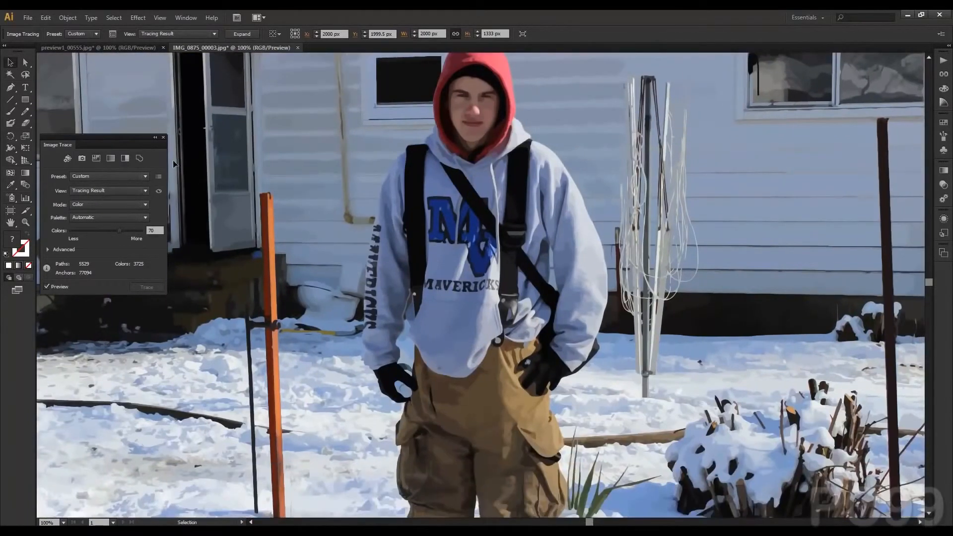
Switch to the Pictures library and open Swimming Picture.jpg from it as a new Illustrator document
{"action": "mouse_move", "coordinate": [174, 532]}
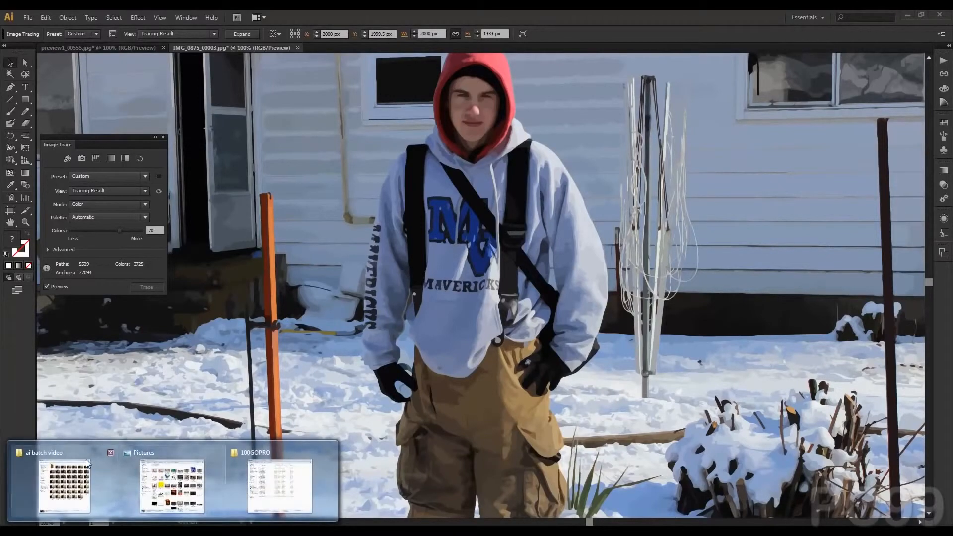
{"action": "left_click", "coordinate": [174, 486]}
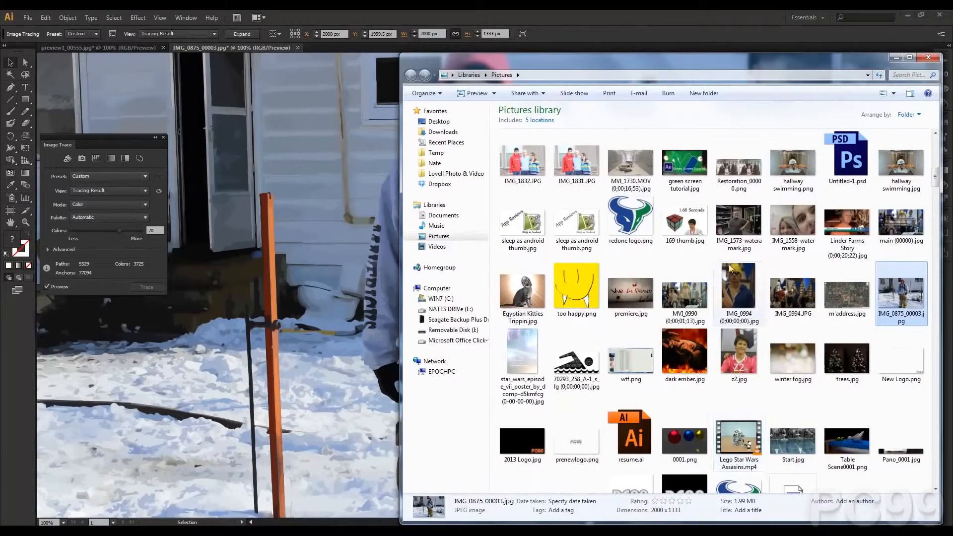
{"action": "left_click", "coordinate": [686, 275]}
{"action": "scroll", "coordinate": [686, 272], "scroll_direction": "down", "scroll_amount": 3}
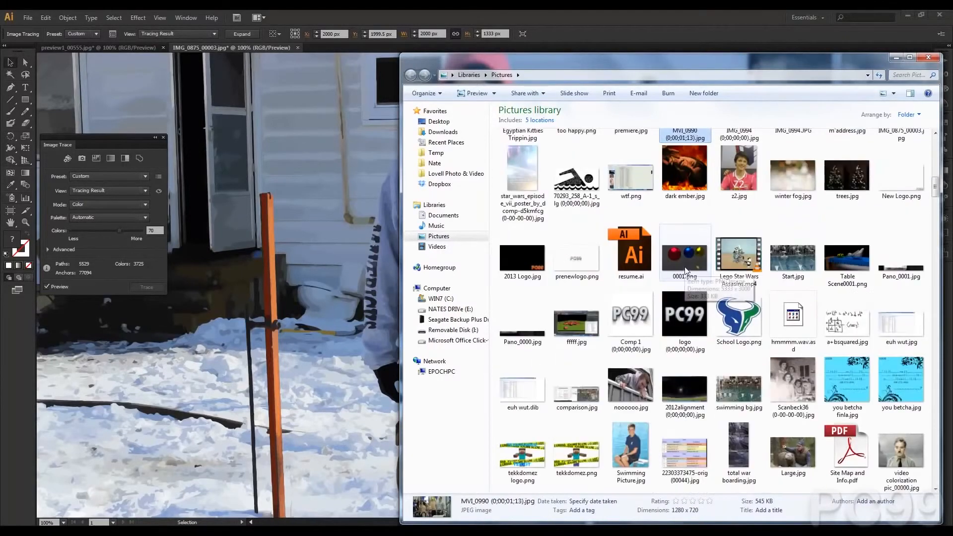
{"action": "left_click_drag", "start_coordinate": [623, 445], "coordinate": [342, 52]}
{"action": "left_click", "coordinate": [339, 11]}
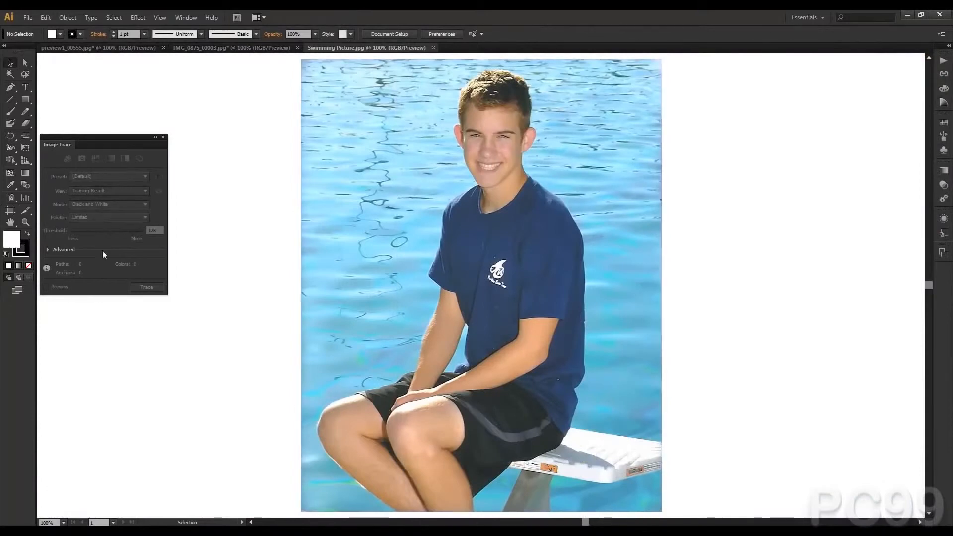
Trace the swimming picture with the Low Color preset and reduce its maximum colors to 7
{"action": "left_click", "coordinate": [398, 174]}
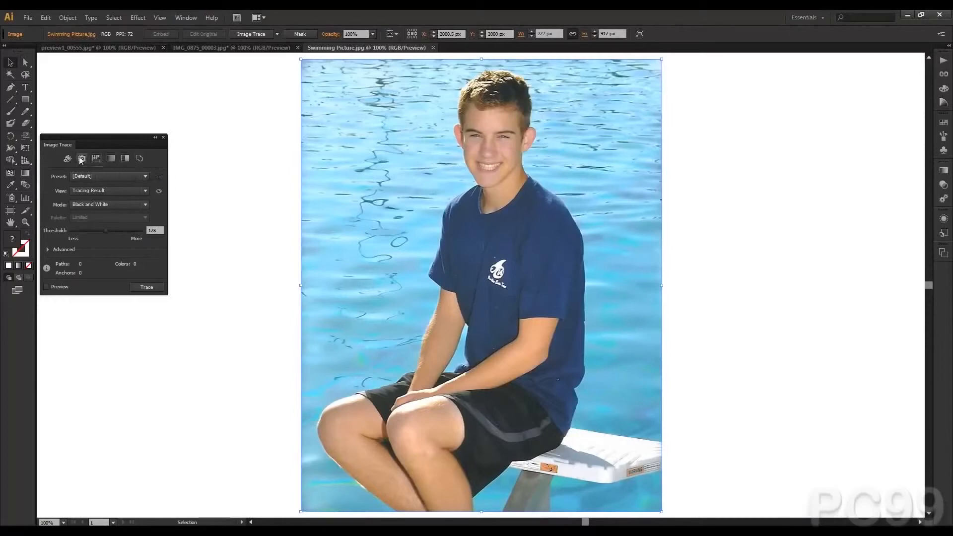
{"action": "left_click", "coordinate": [95, 158]}
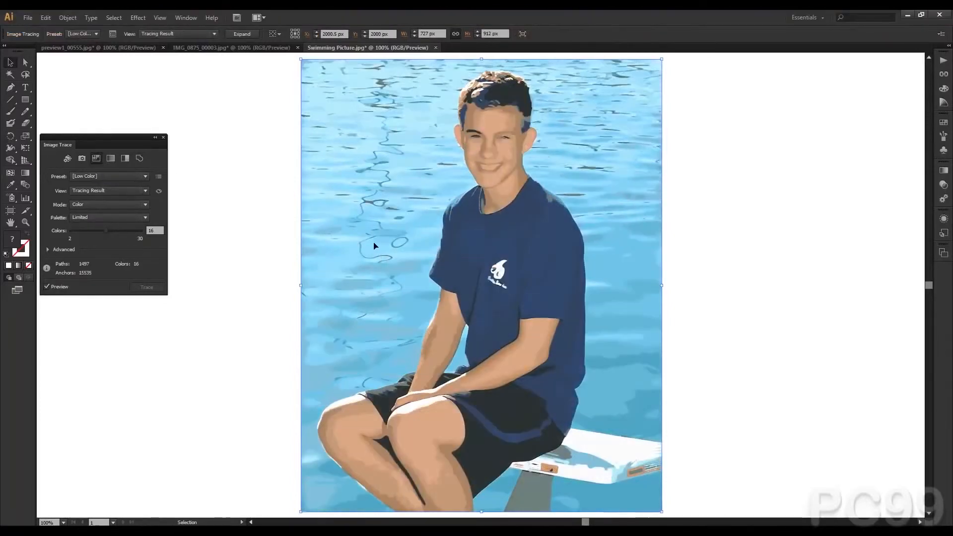
{"action": "key", "text": "space"}
{"action": "mouse_move", "coordinate": [490, 348]}
{"action": "left_mouse_down"}
{"action": "mouse_move", "coordinate": [493, 317]}
{"action": "mouse_move", "coordinate": [490, 340]}
{"action": "mouse_move", "coordinate": [513, 324]}
{"action": "mouse_move", "coordinate": [489, 342]}
{"action": "mouse_move", "coordinate": [492, 352]}
{"action": "mouse_move", "coordinate": [493, 329]}
{"action": "mouse_move", "coordinate": [490, 343]}
{"action": "left_mouse_up"}
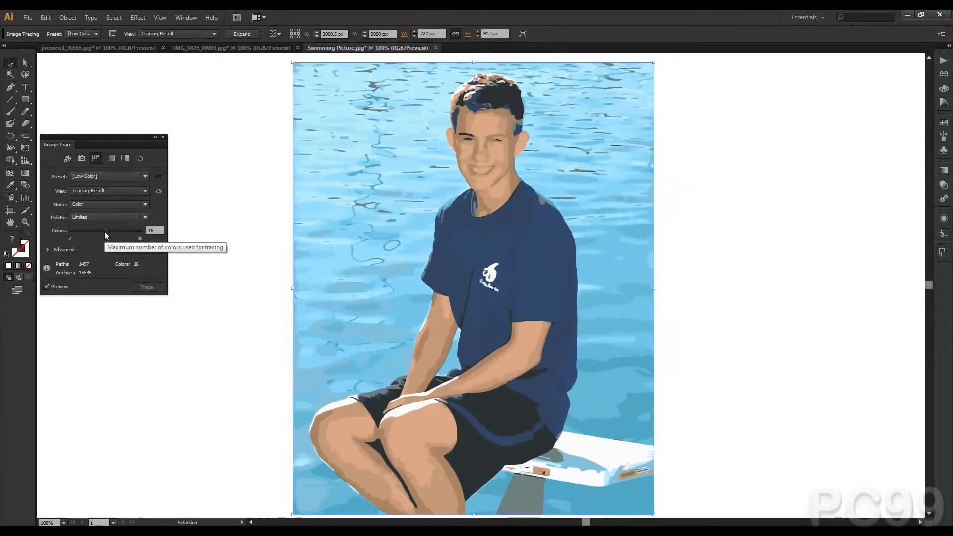
{"action": "left_click_drag", "start_coordinate": [104, 231], "coordinate": [82, 231]}
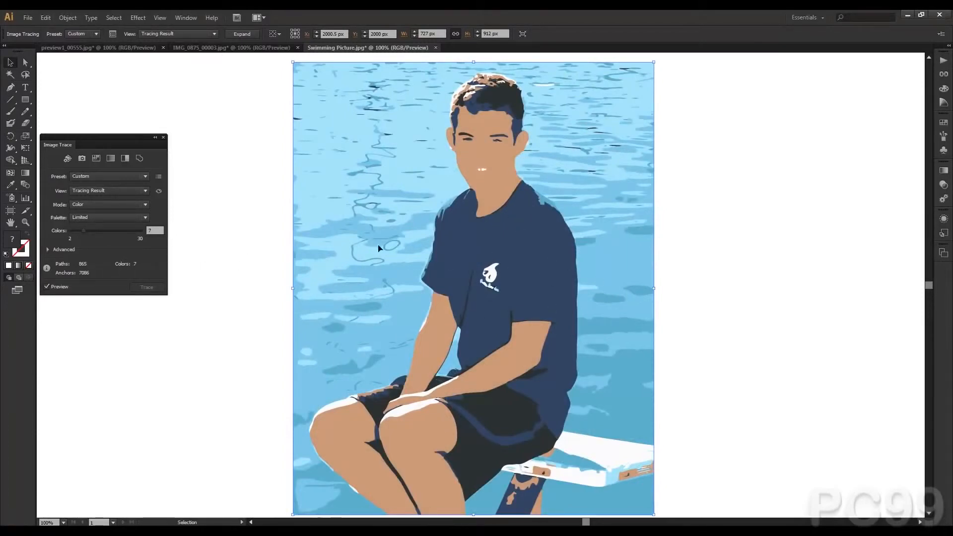
Set the maximum number of colors for the swimming picture tracing to 5
{"action": "double_click", "coordinate": [150, 230]}
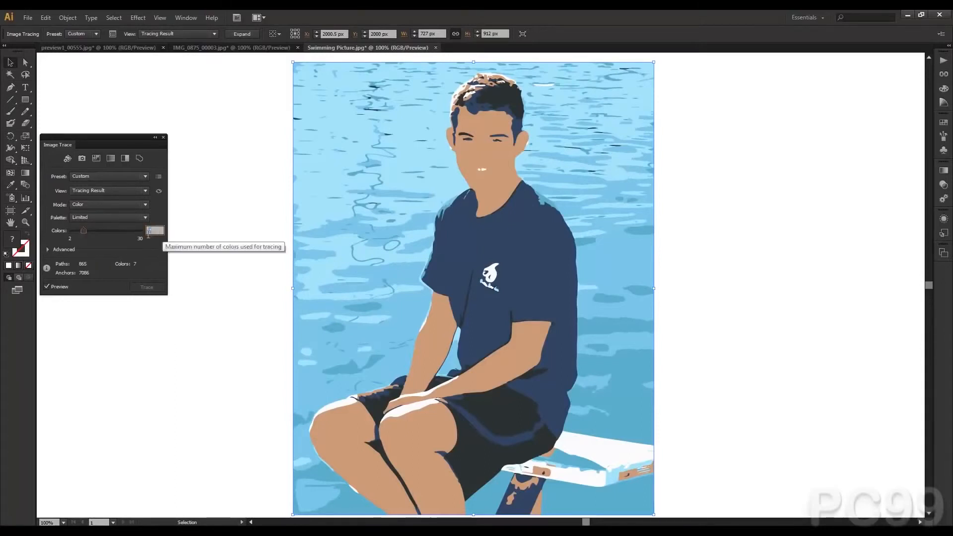
{"action": "type", "text": "5"}
{"action": "key", "text": "Return"}
{"action": "type", "text": "5"}
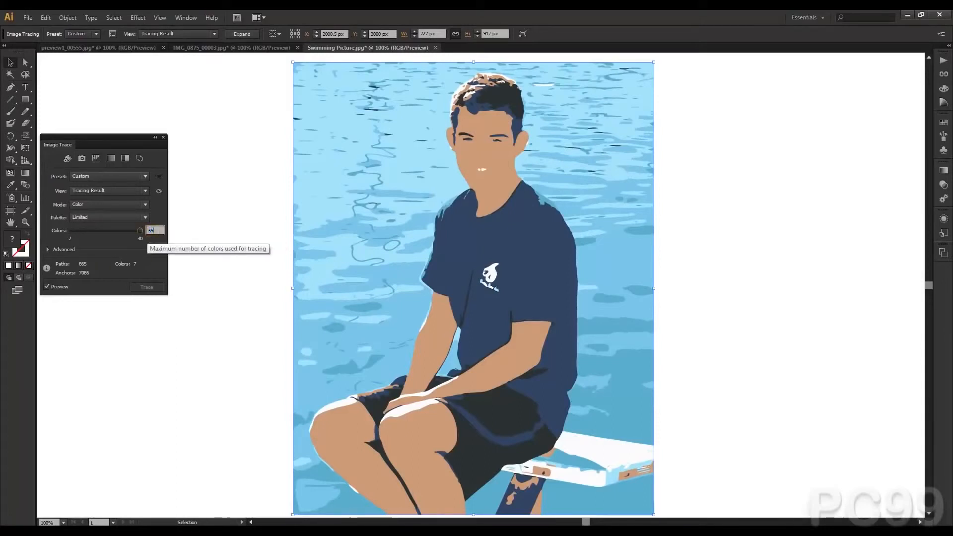
{"action": "double_click", "coordinate": [150, 231]}
{"action": "type", "text": "5"}
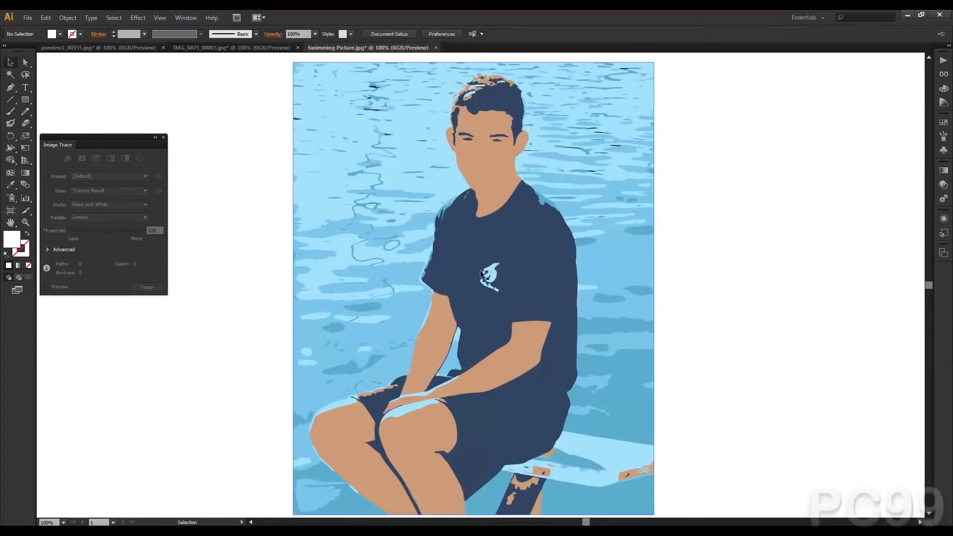
Deselect the five-color tracing to view it without its selection frame, and select it again
{"action": "left_click", "coordinate": [493, 274]}
{"action": "left_click", "coordinate": [759, 223]}
{"action": "left_click", "coordinate": [643, 223]}
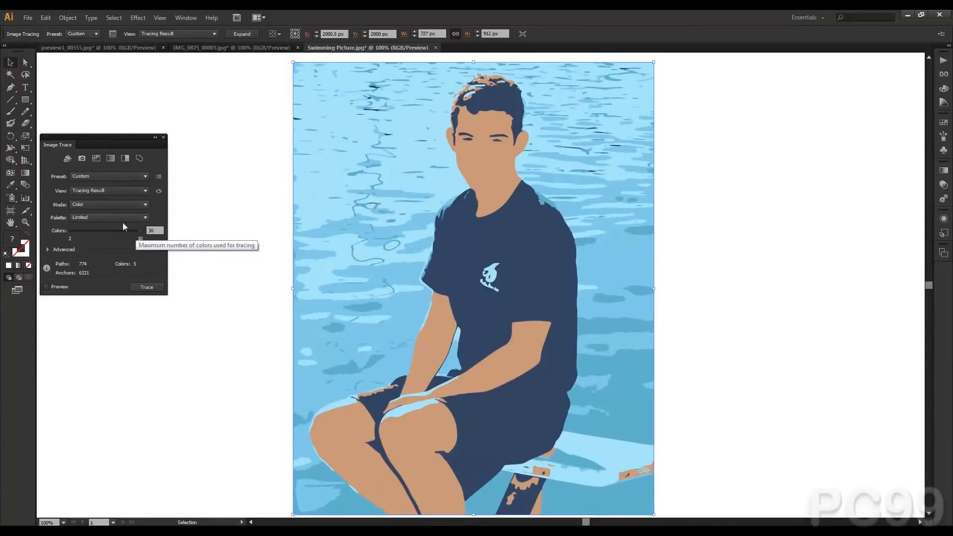
{"action": "left_click", "coordinate": [114, 216]}
{"action": "left_click", "coordinate": [114, 216]}
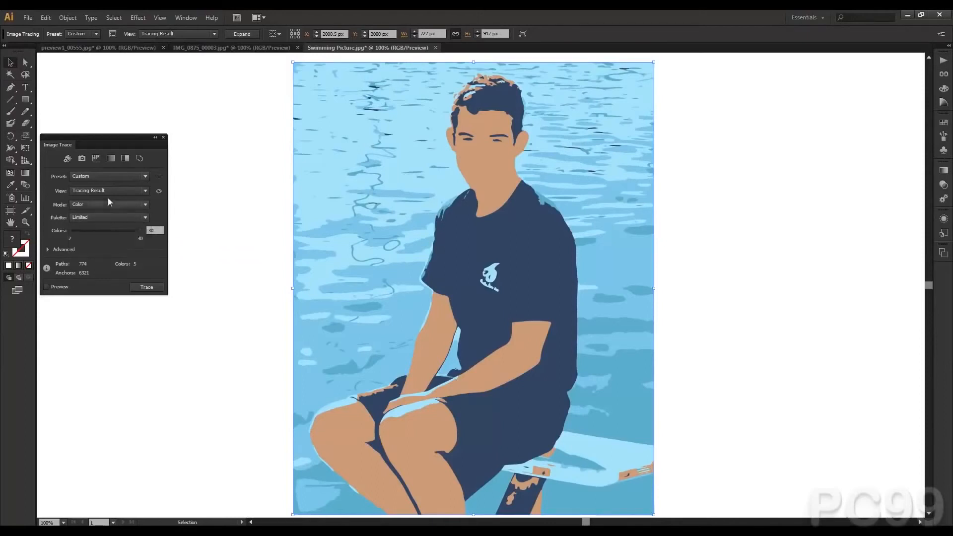
Compare the five-color swimming picture tracing with its original photo by alternating between the source image and the tracing result
{"action": "left_click", "coordinate": [158, 192]}
{"action": "left_click", "coordinate": [158, 192]}
{"action": "left_click", "coordinate": [158, 193]}
{"action": "left_click", "coordinate": [159, 193]}
{"action": "left_click", "coordinate": [158, 193]}
{"action": "left_click", "coordinate": [158, 192]}
{"action": "left_click", "coordinate": [159, 192]}
{"action": "left_click", "coordinate": [157, 193]}
{"action": "left_click", "coordinate": [158, 193]}
{"action": "left_click", "coordinate": [158, 193]}
{"action": "left_click", "coordinate": [158, 193]}
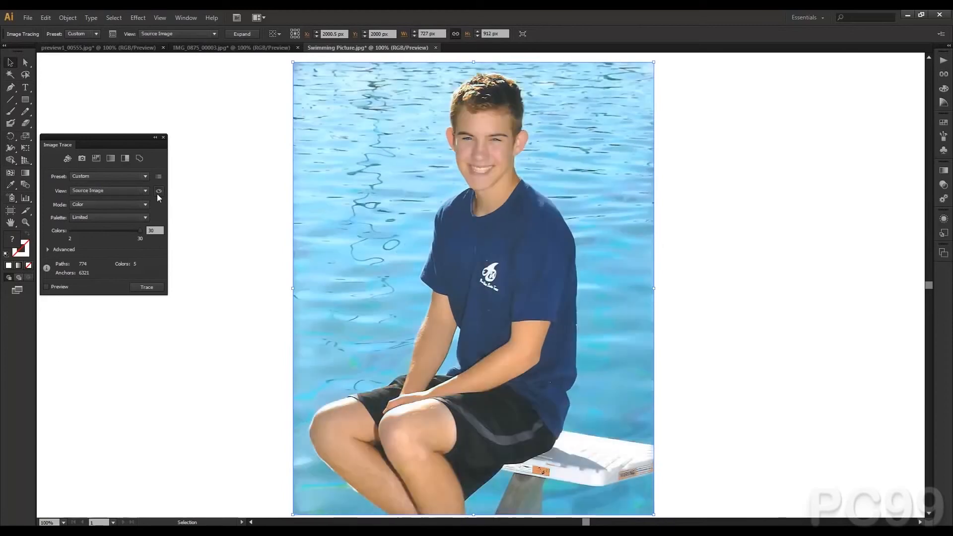
{"action": "left_click", "coordinate": [158, 193]}
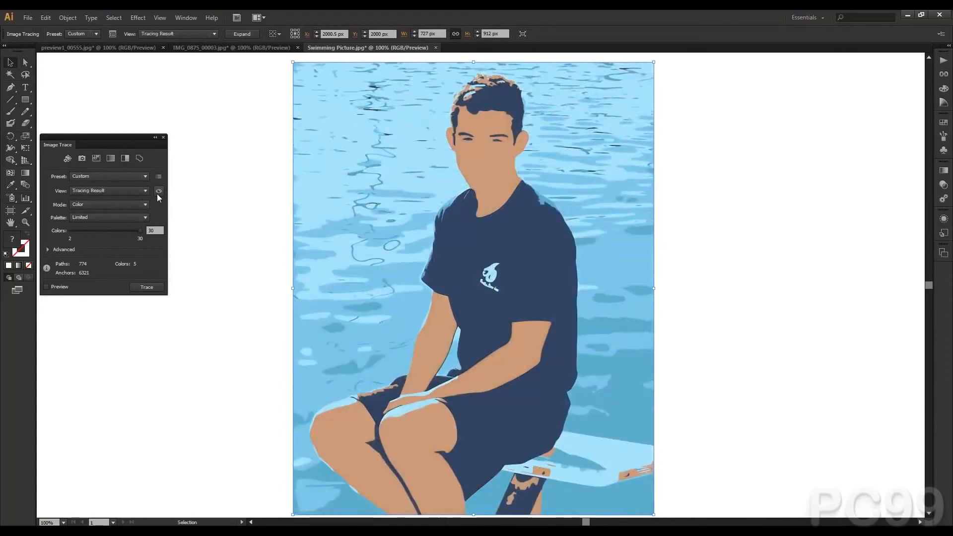
{"action": "left_click", "coordinate": [158, 193]}
{"action": "left_click", "coordinate": [158, 193]}
{"action": "left_click", "coordinate": [158, 193]}
{"action": "left_click", "coordinate": [157, 194]}
{"action": "left_click", "coordinate": [157, 193]}
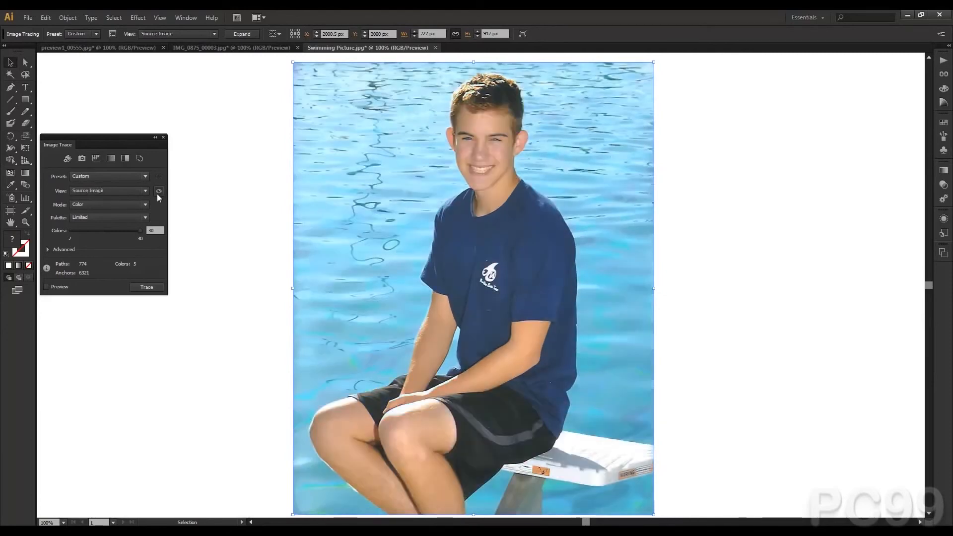
{"action": "left_click", "coordinate": [157, 193]}
{"action": "left_click", "coordinate": [158, 193]}
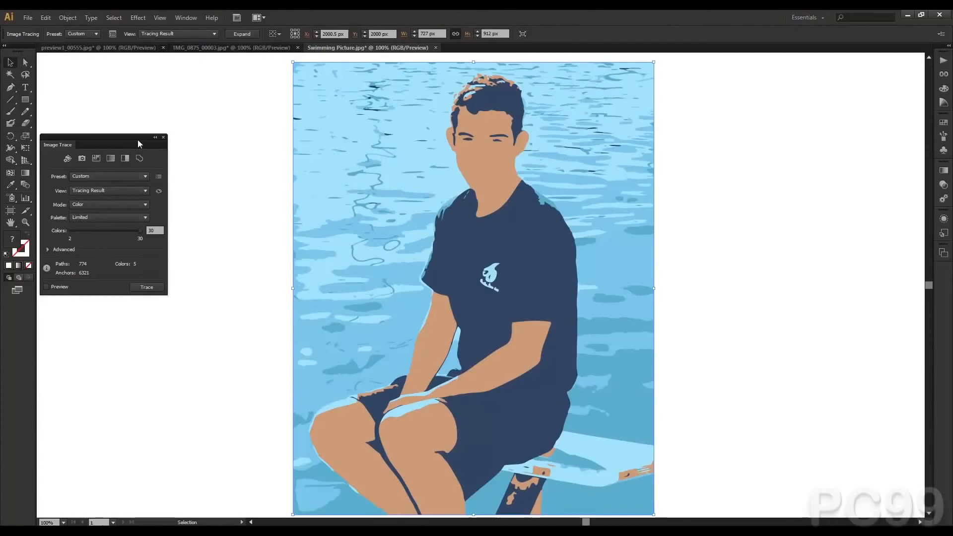
Retrace the swimming picture with the Grayscale preset
{"action": "left_click", "coordinate": [111, 157]}
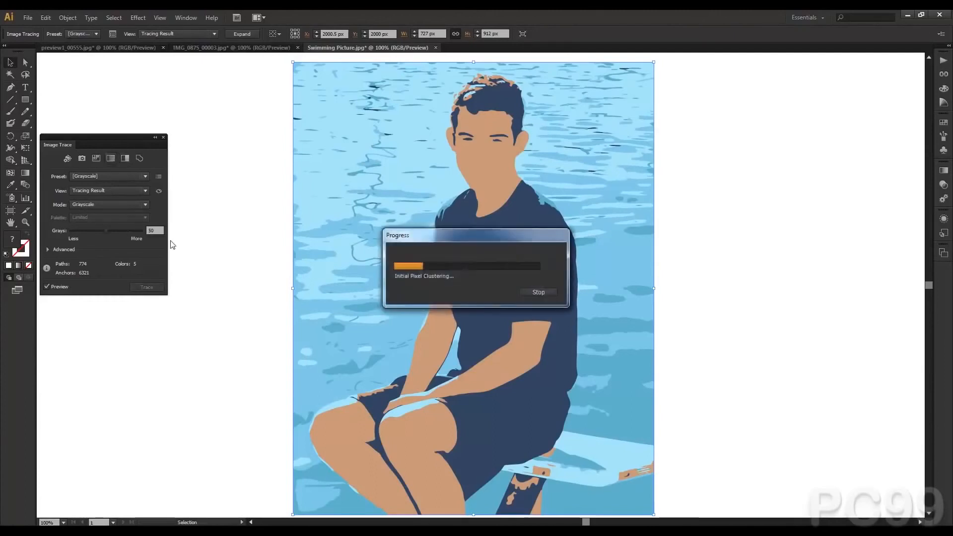